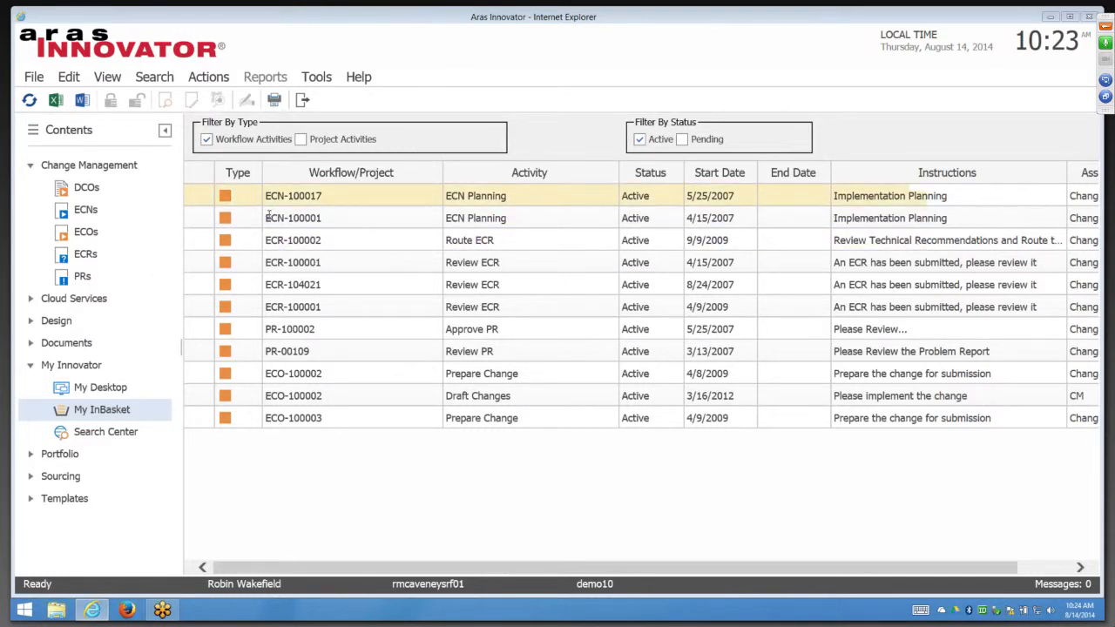
Open the problem reports (PRs) under Change Management and run an unfiltered search
click(94, 276)
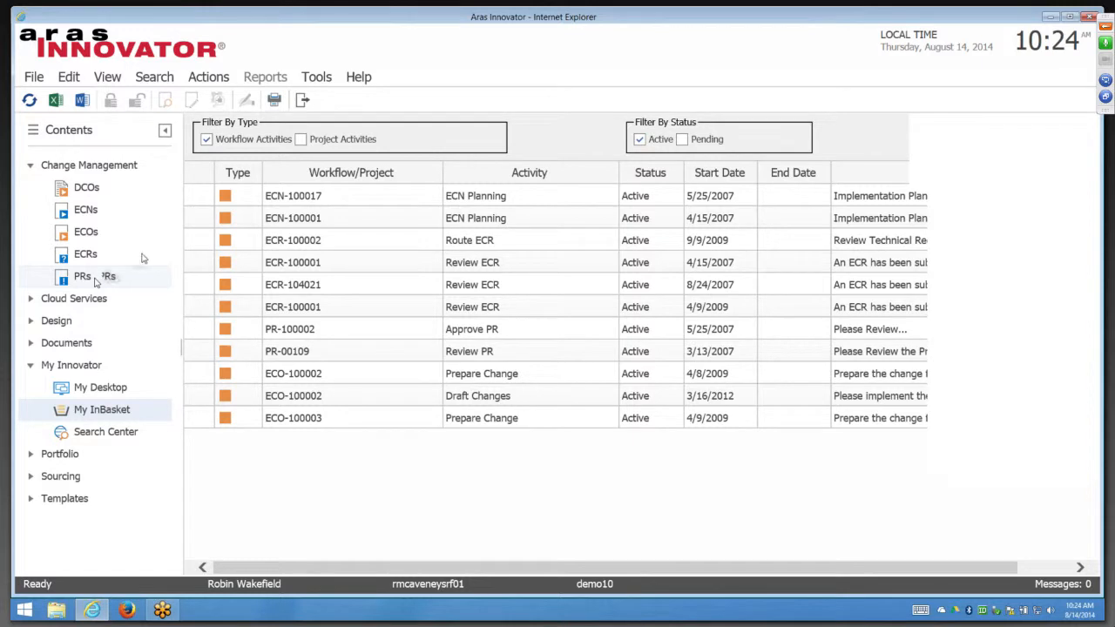
click(96, 278)
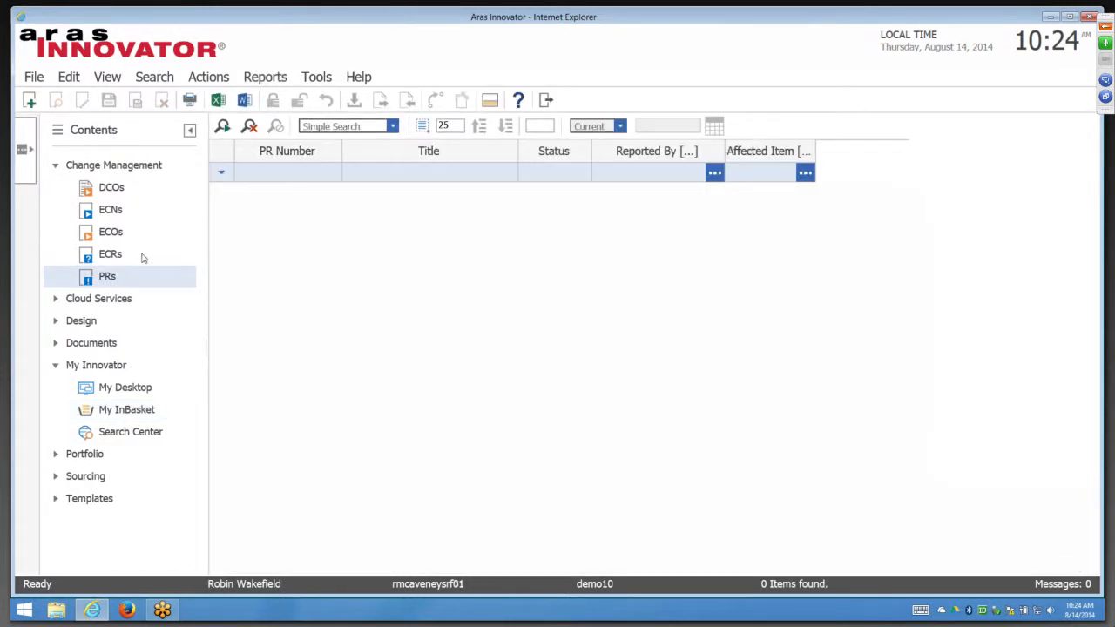
click(225, 128)
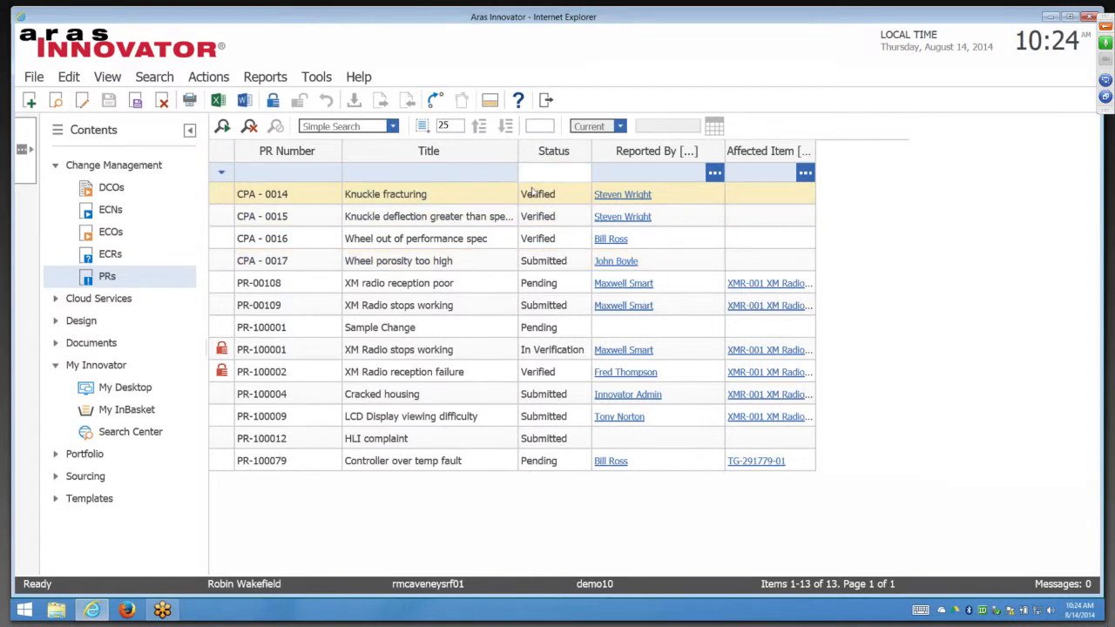
Filter the problem reports by the status Pending and rerun the search
text(Pe)
click(223, 128)
click(224, 128)
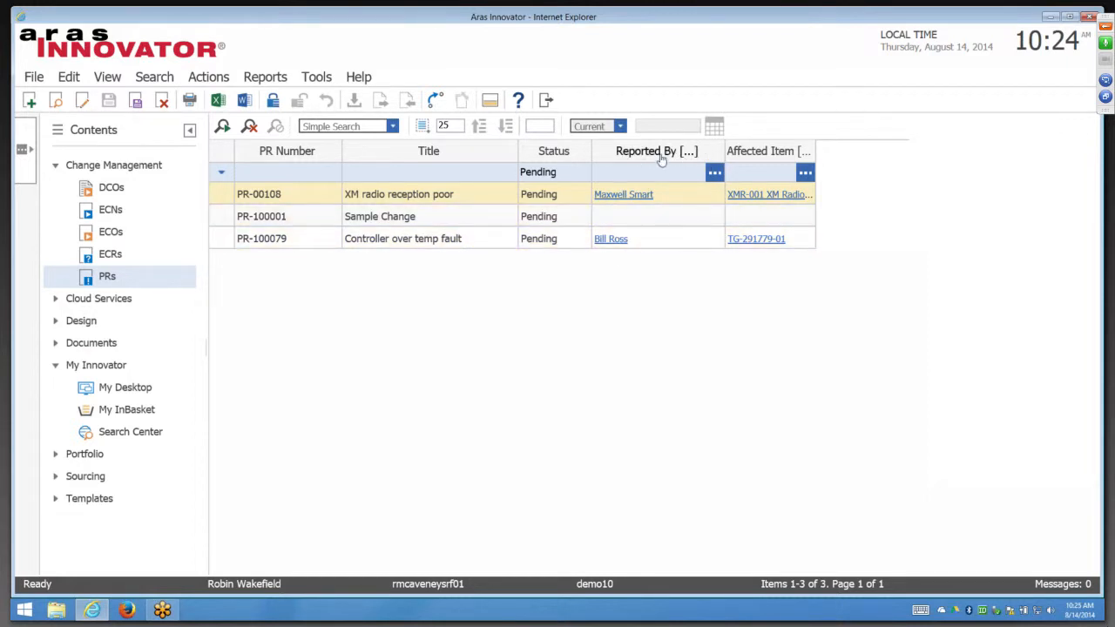
Open the "Controller over temp fault" problem report and examine its PR number, title, application environment and problem description
click(514, 241)
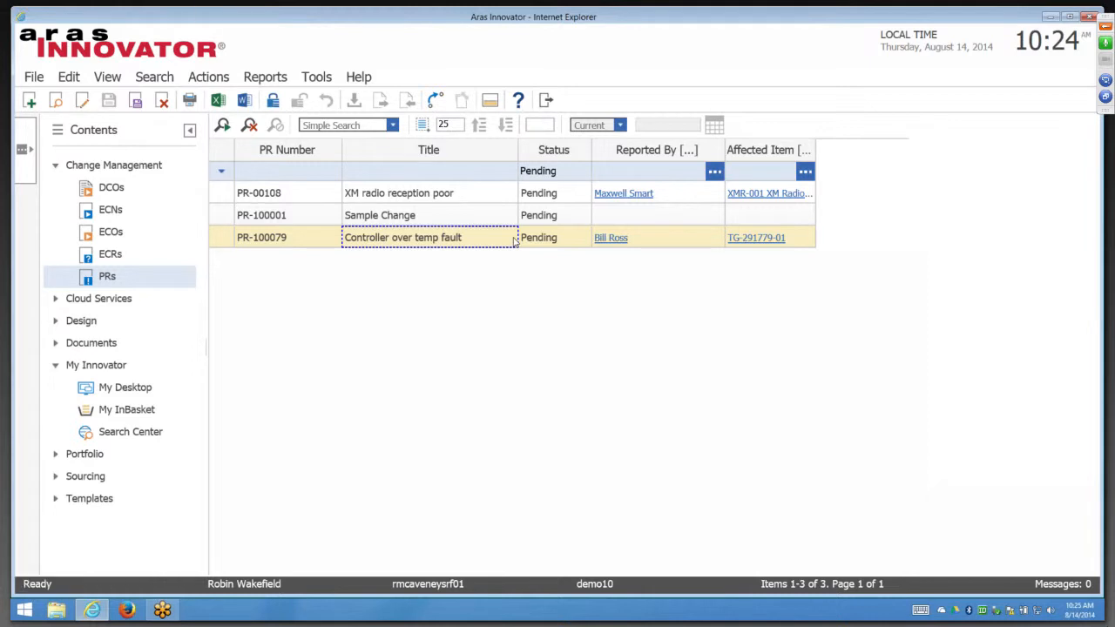
double_click(514, 241)
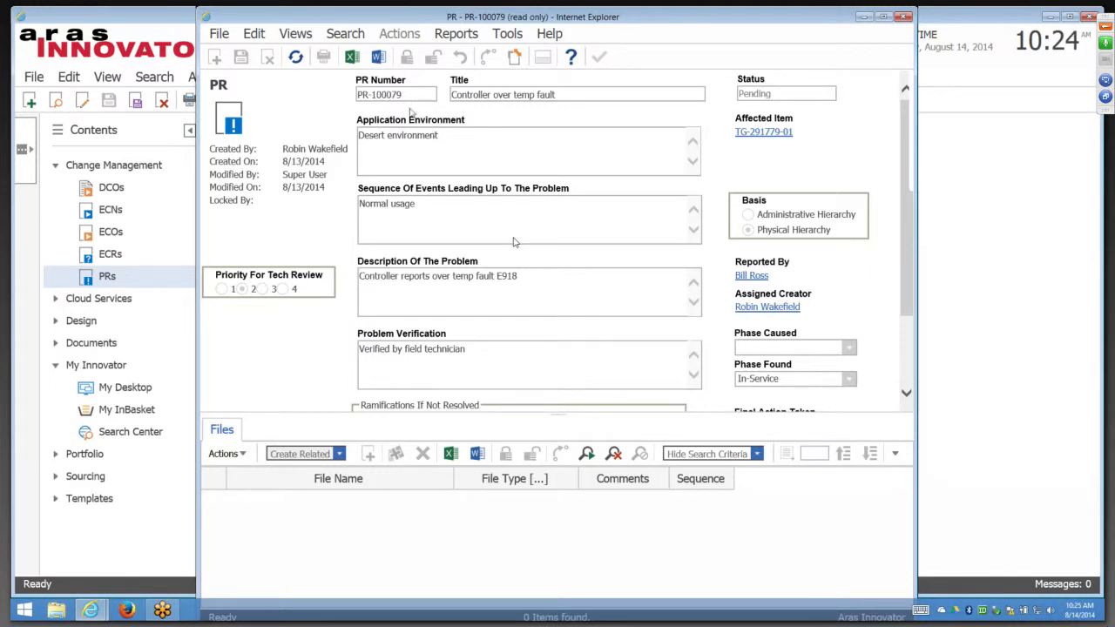
drag(404, 95, 358, 95)
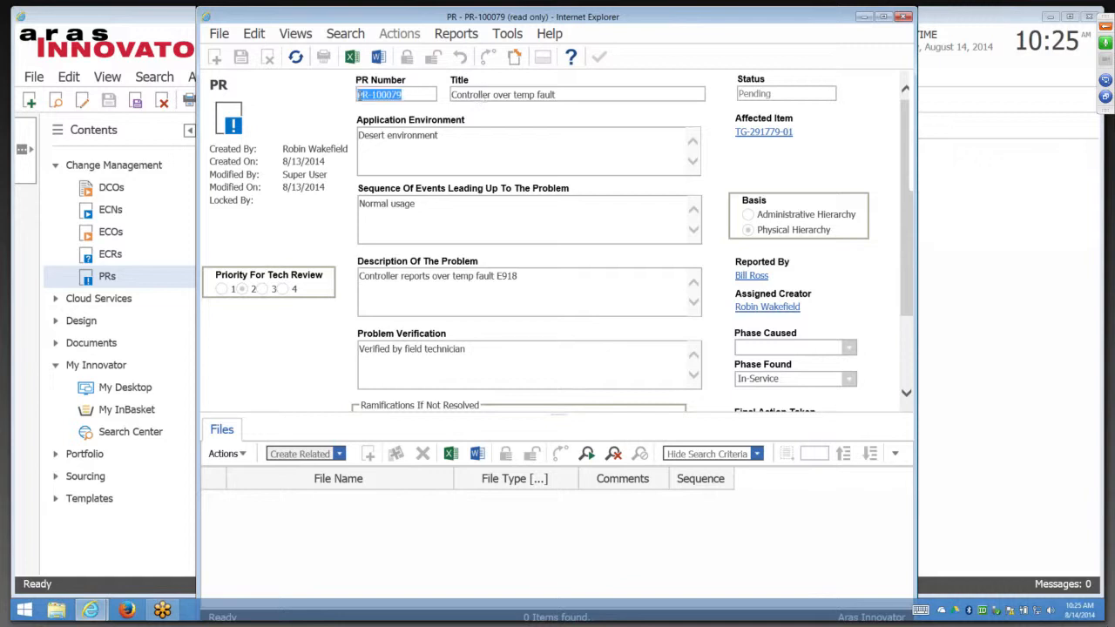
click(482, 94)
drag(522, 95, 450, 95)
click(483, 95)
click(484, 154)
drag(476, 277, 518, 280)
click(506, 288)
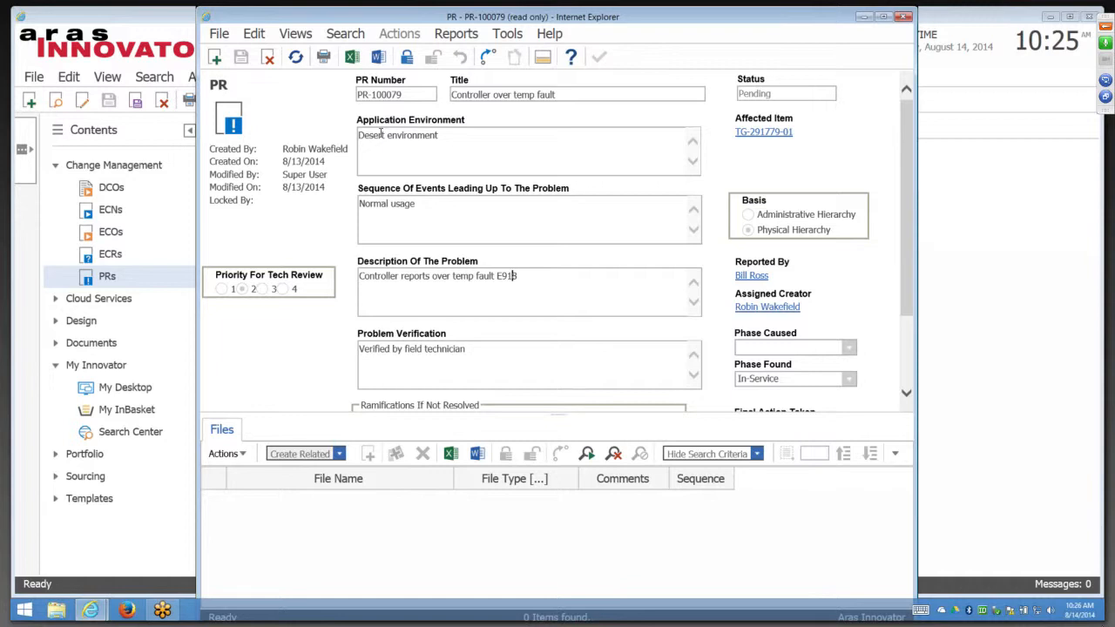
click(1105, 96)
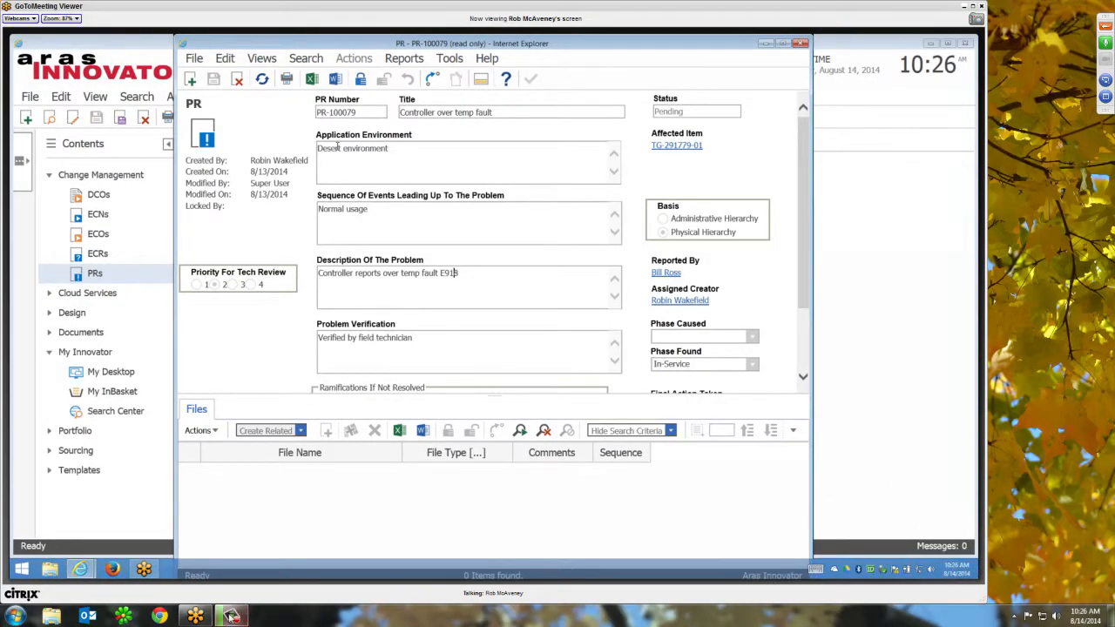
click(231, 616)
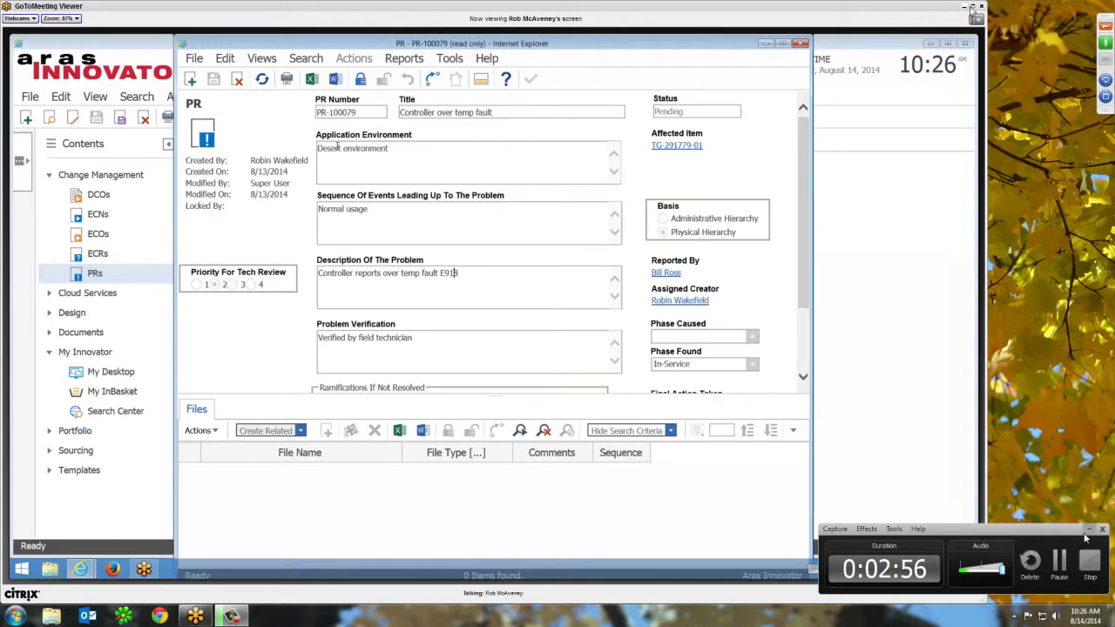
click(972, 7)
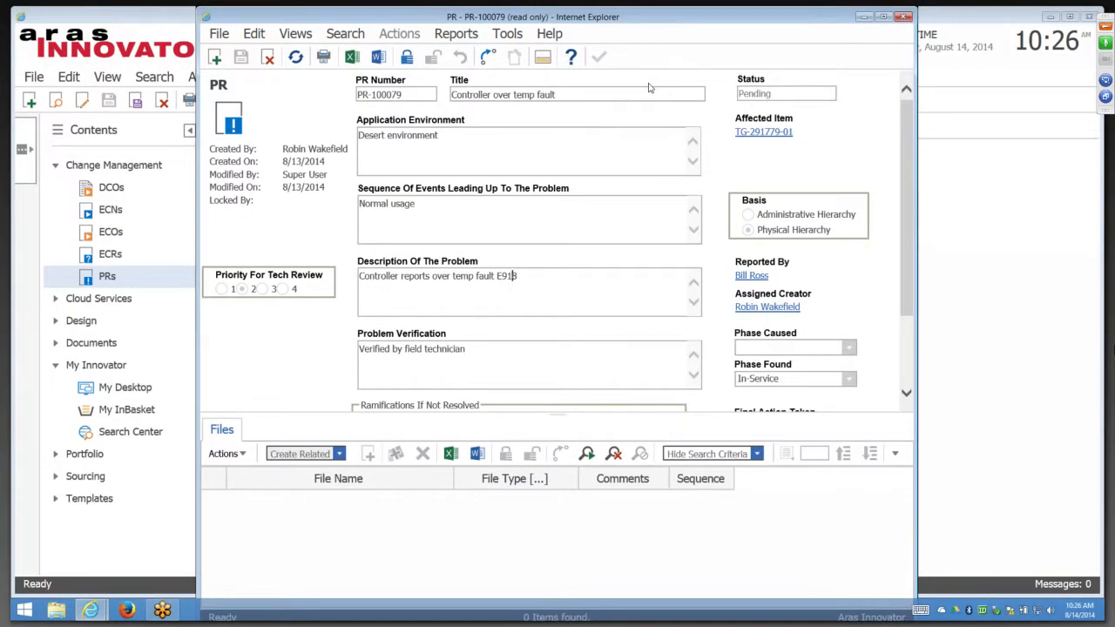
Check the problem report's status and examine its current state in the life cycle map, closing the map when done
double_click(741, 95)
click(775, 97)
double_click(777, 98)
click(296, 33)
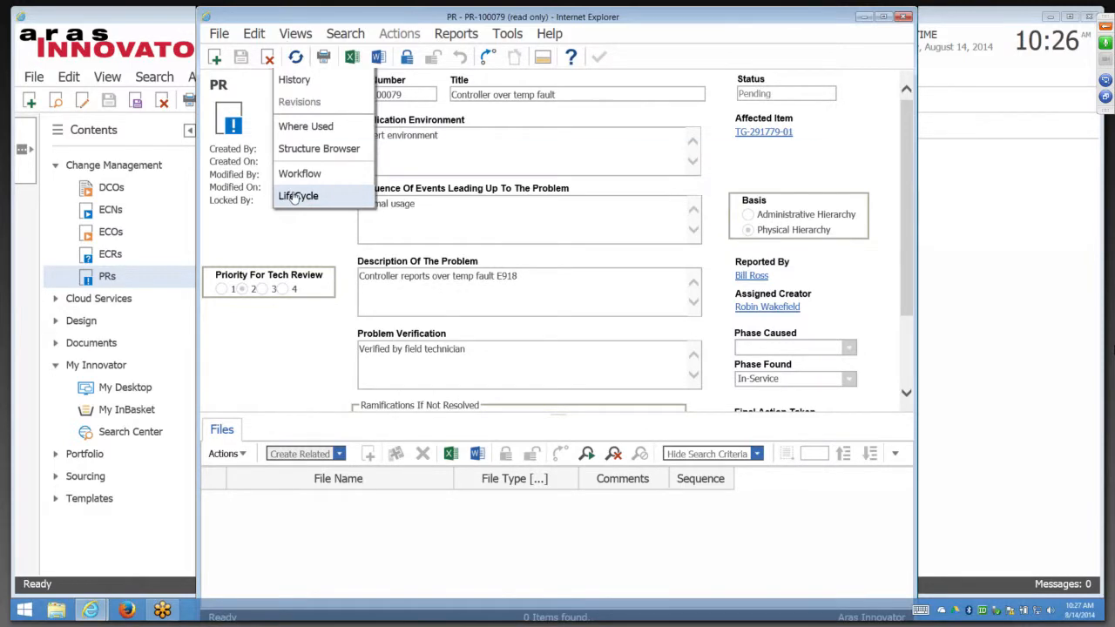
click(296, 196)
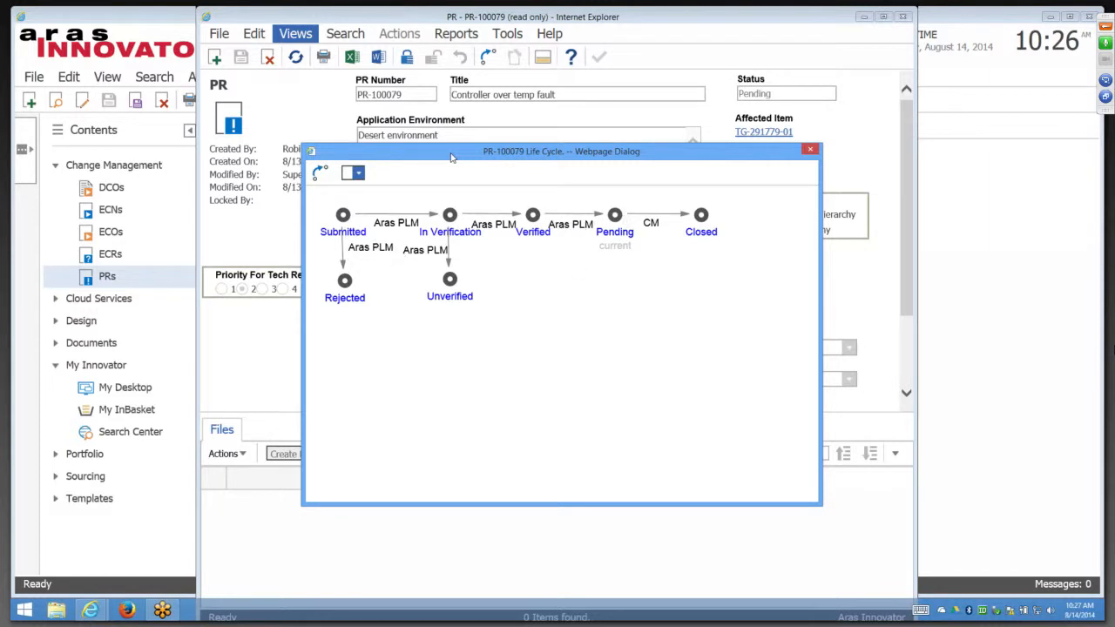
click(615, 216)
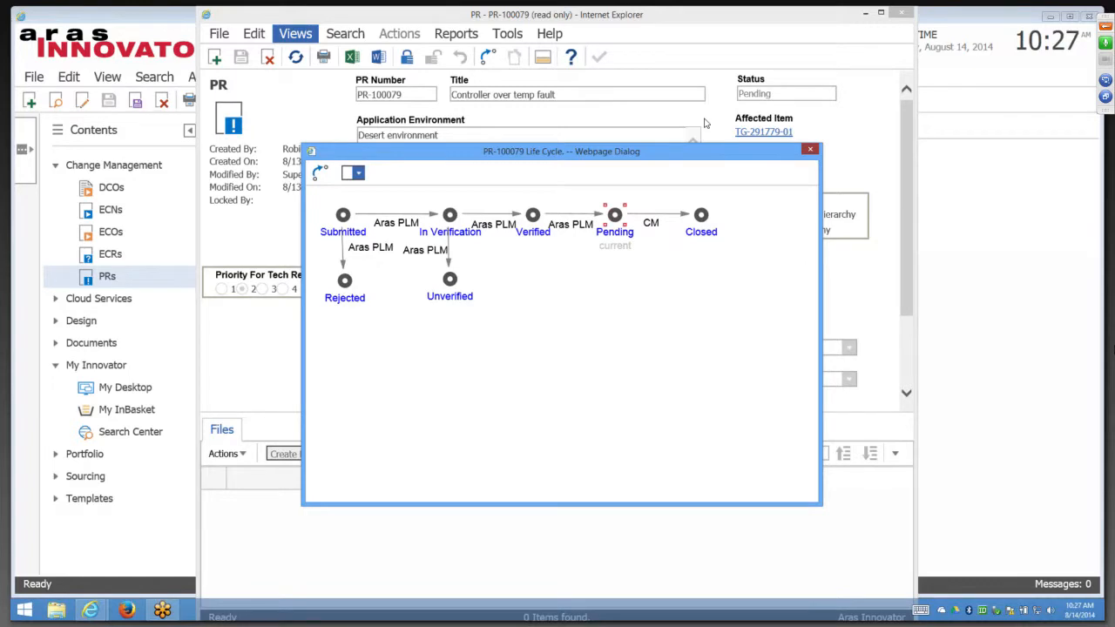
click(810, 149)
Open the problem report's workflow and examine the assignments of the Review PR and Verify PR activities, widening the assignment Name column
click(295, 34)
click(345, 175)
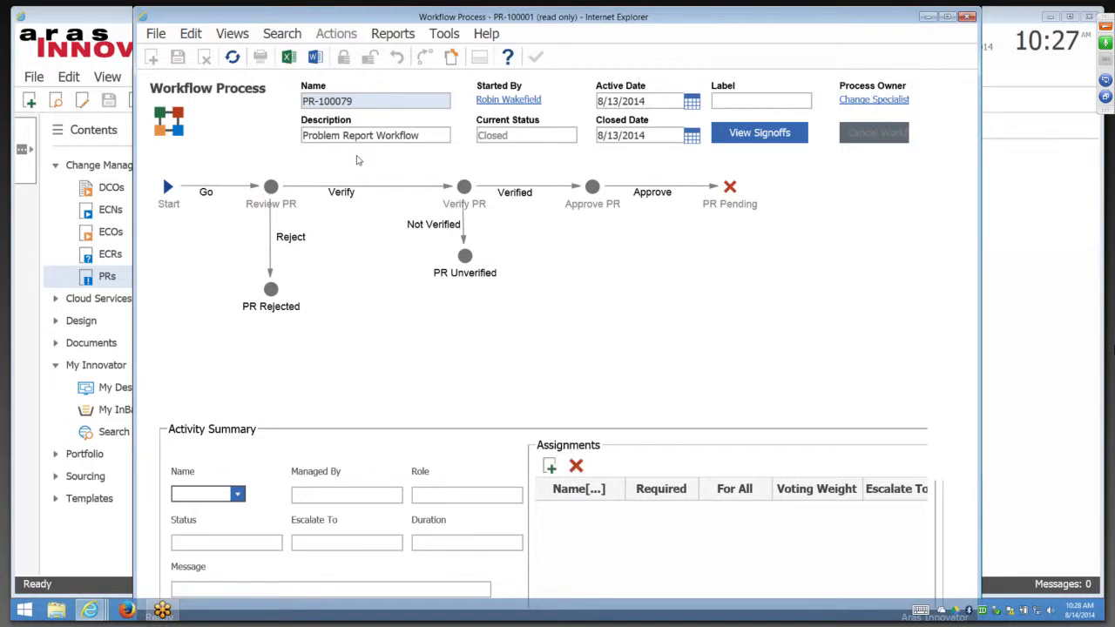
click(270, 188)
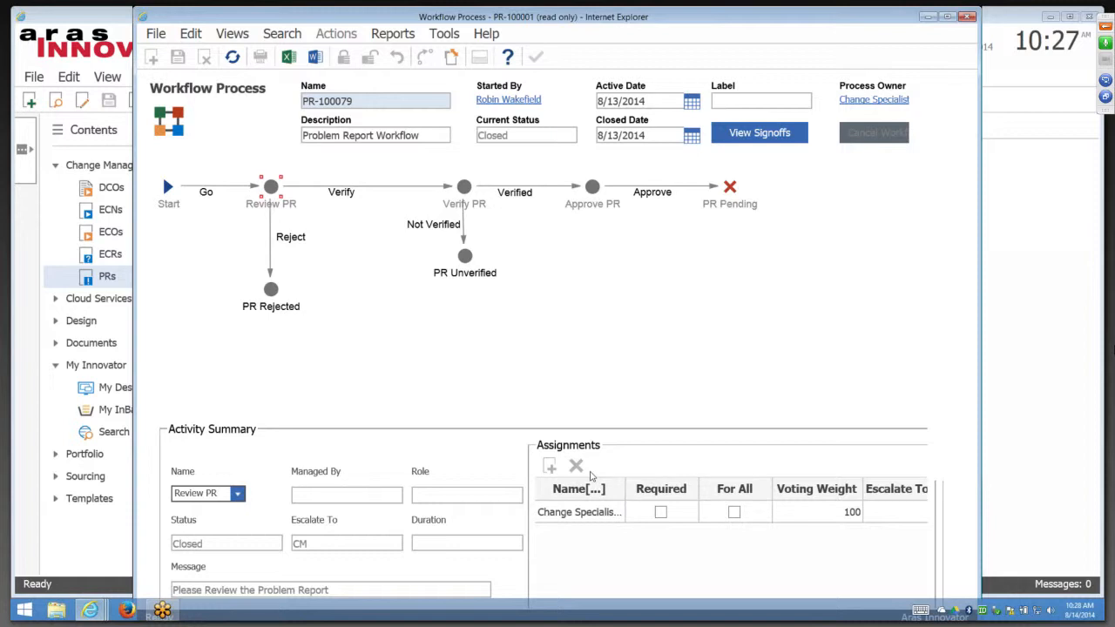
click(626, 490)
drag(624, 489, 666, 490)
click(633, 514)
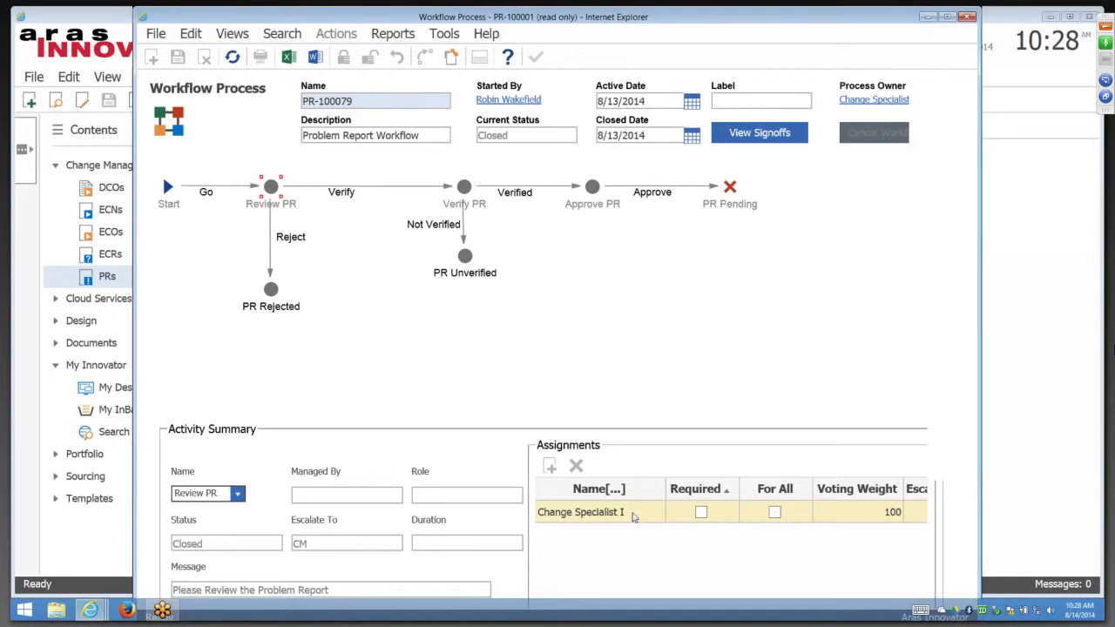
click(633, 516)
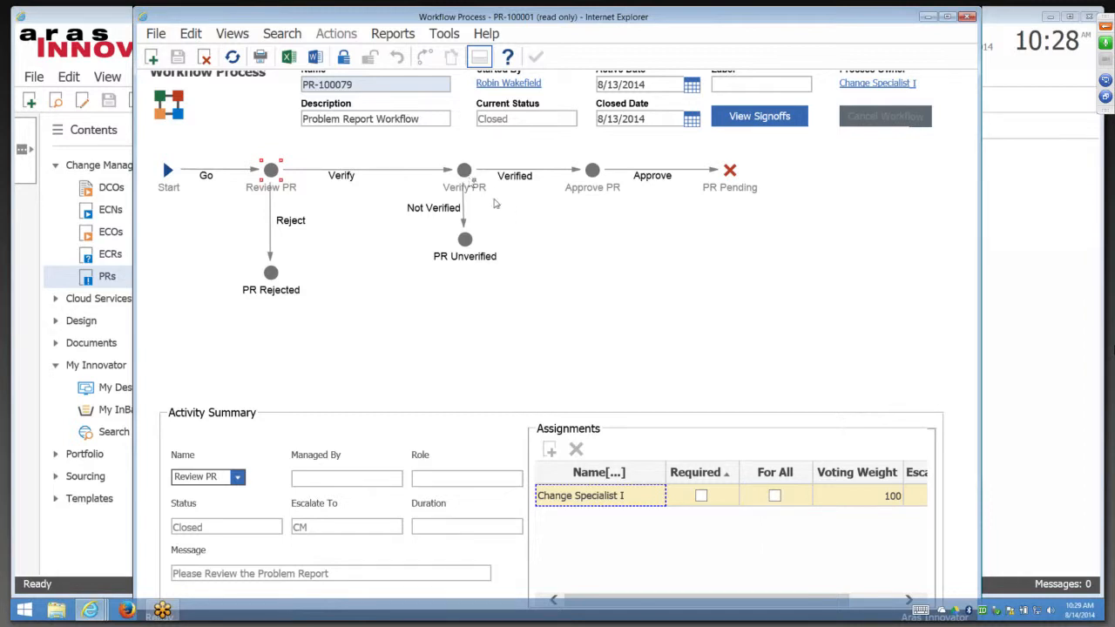
click(466, 173)
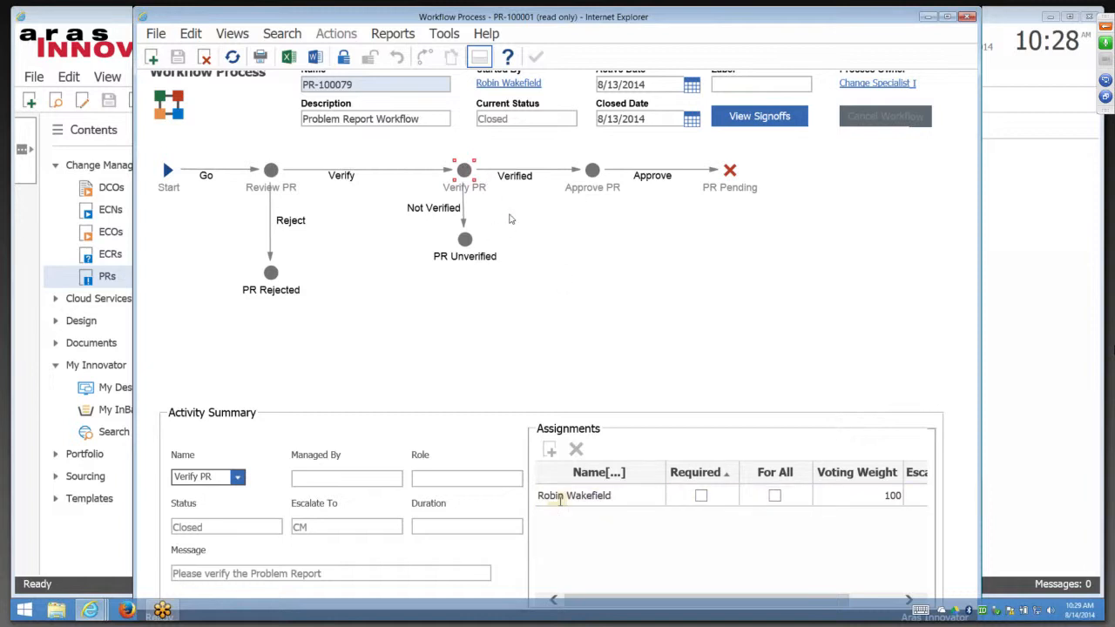
click(591, 495)
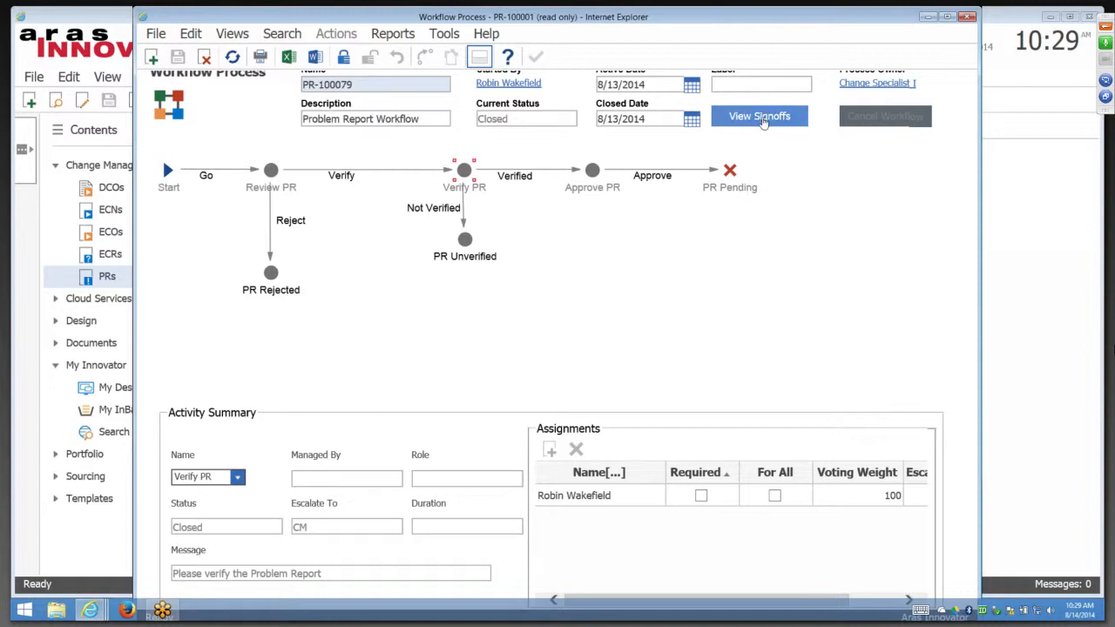
View the workflow's signoffs and compare who each activity was assigned to and completed by, closing the history report when done
click(763, 121)
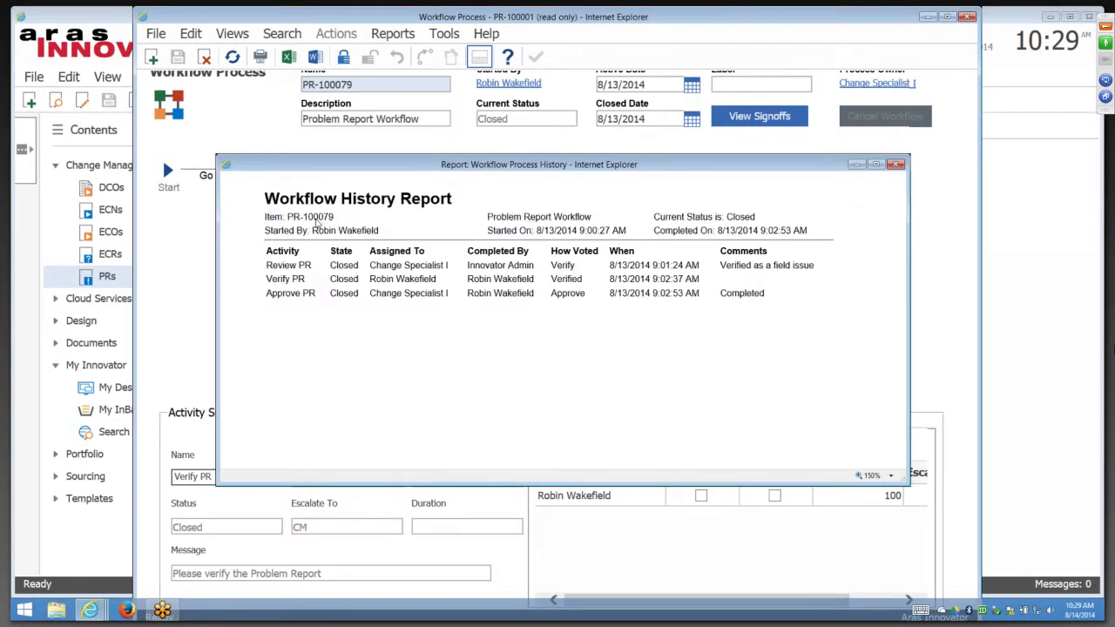
drag(497, 155, 513, 212)
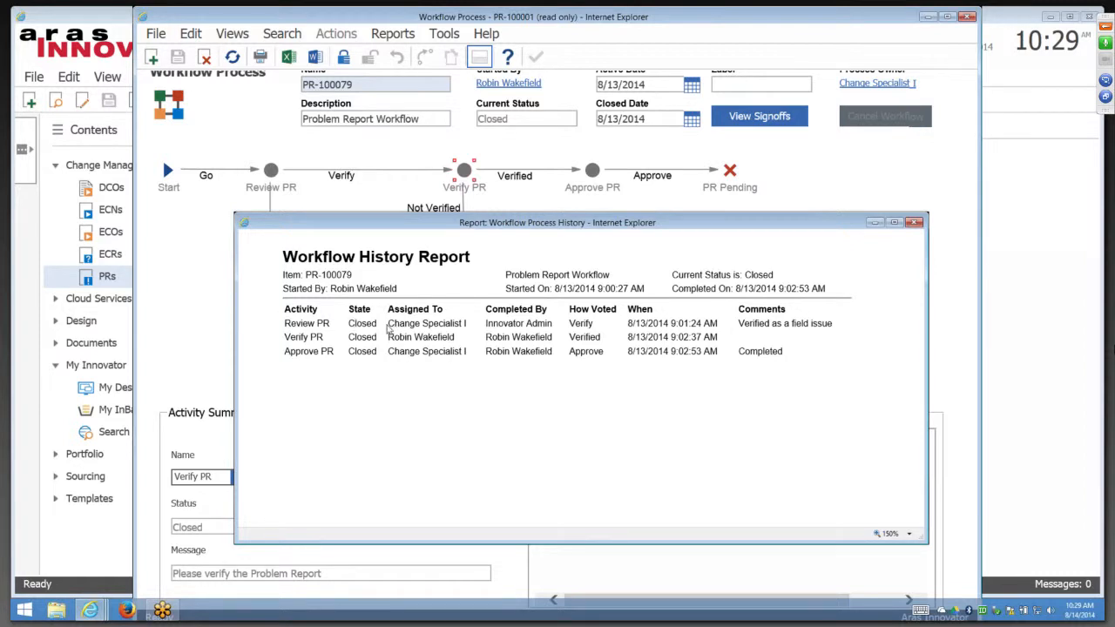
drag(389, 329, 471, 324)
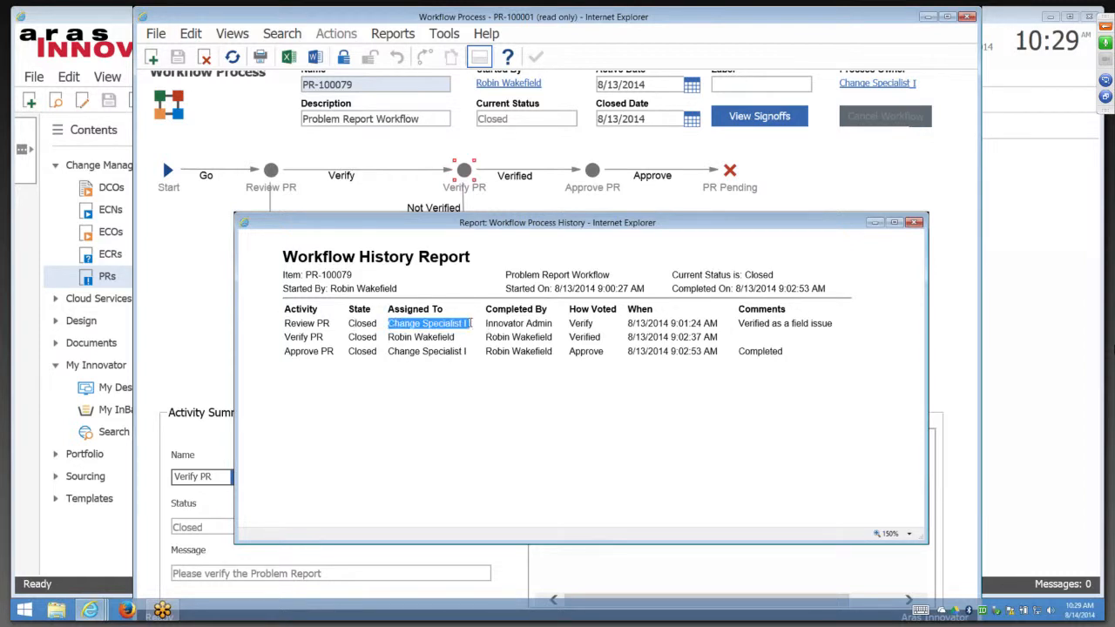
drag(486, 323, 542, 326)
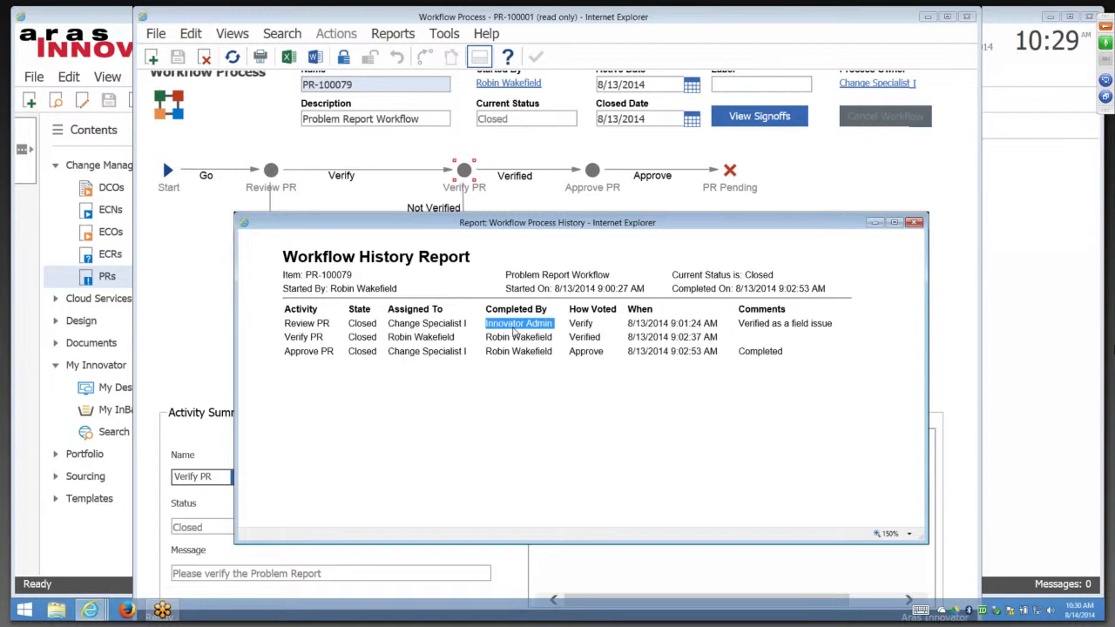
drag(388, 351, 459, 352)
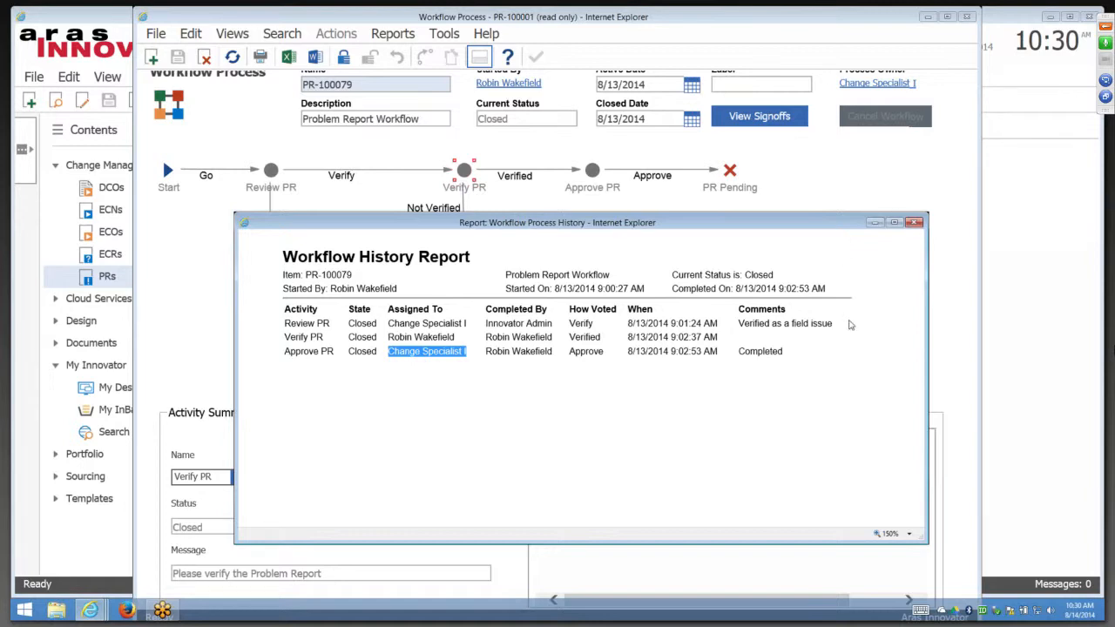
click(913, 222)
click(913, 223)
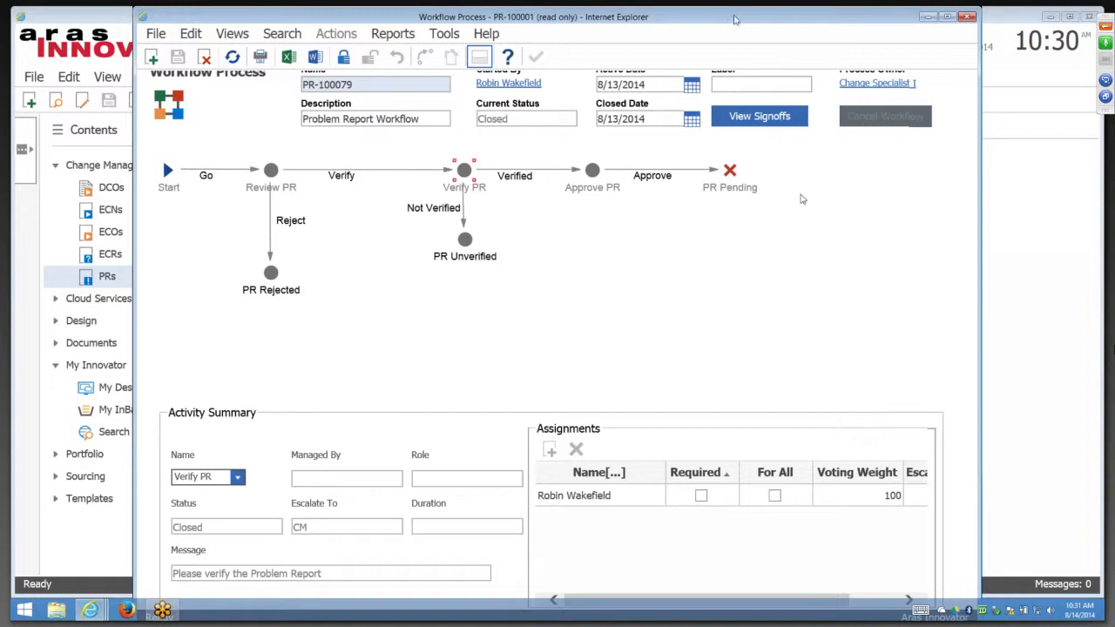
Move the workflow window aside, return to the PR-100079 form and open its affected item TG-291779-01
drag(697, 17, 671, 83)
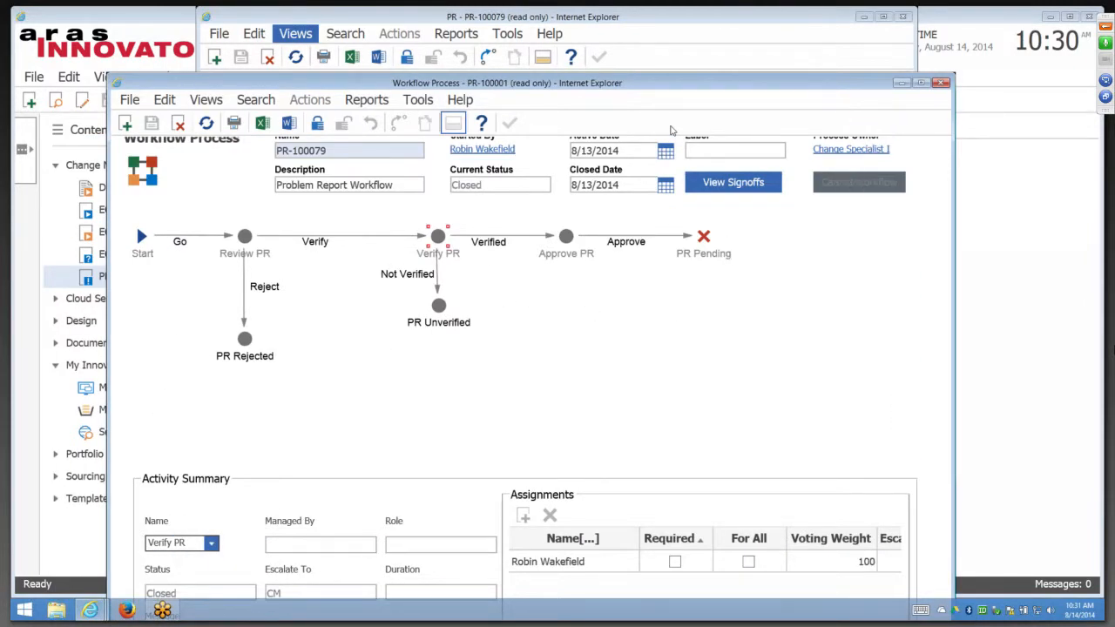
drag(938, 83, 881, 131)
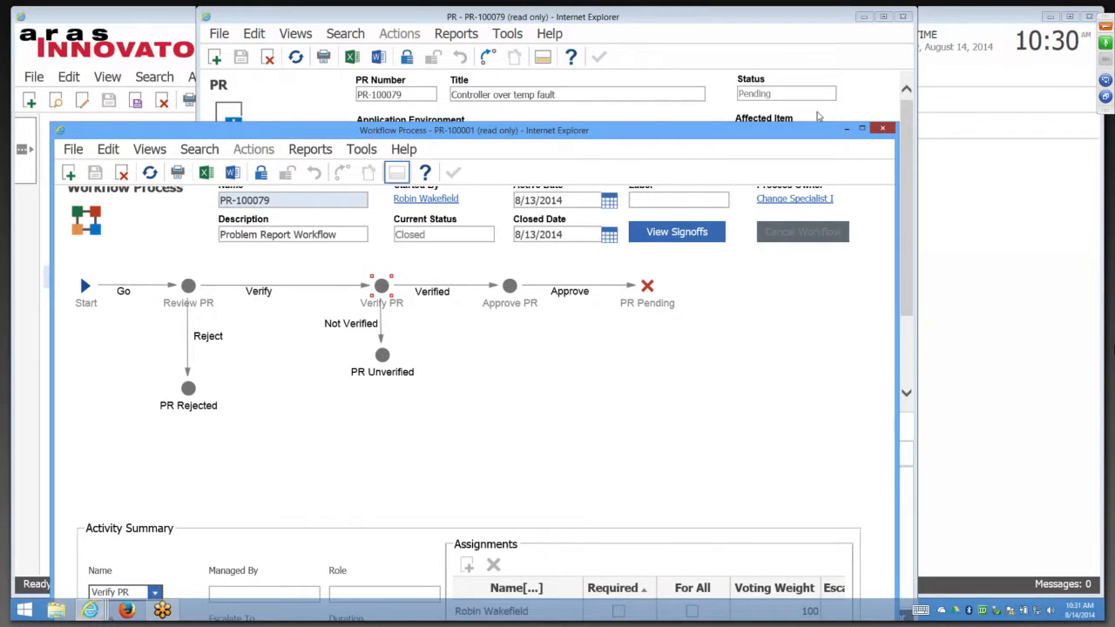
click(817, 116)
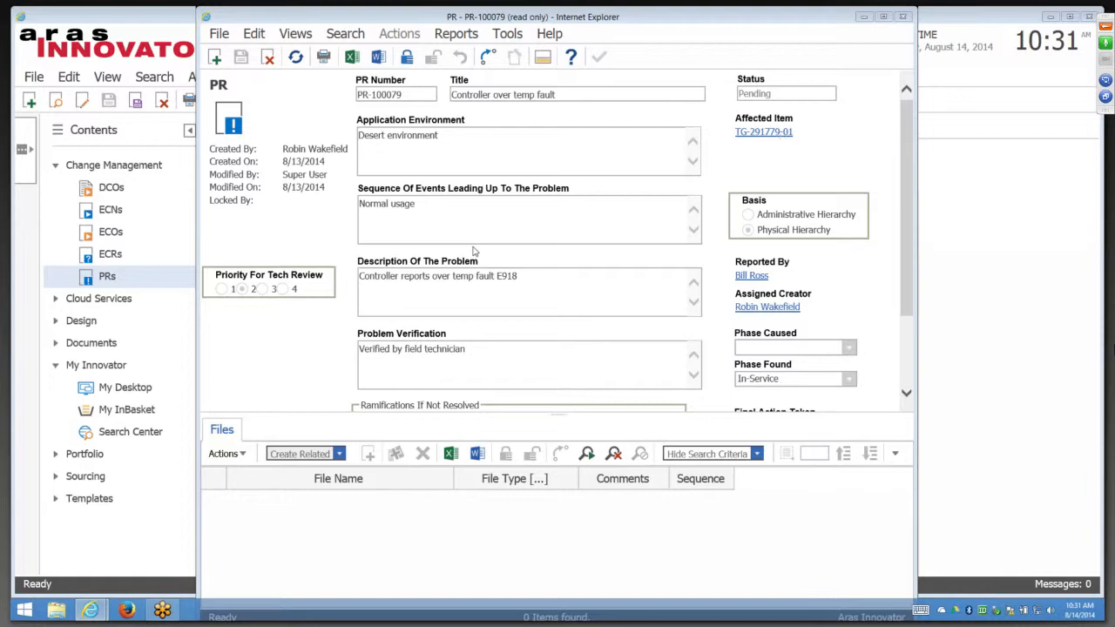
click(780, 136)
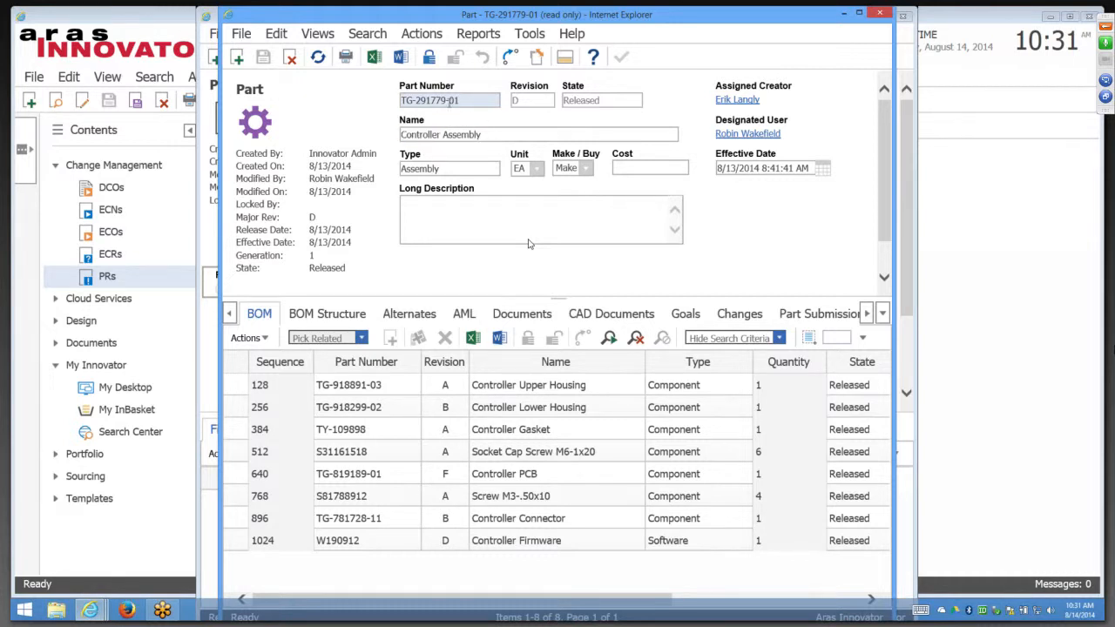
Examine the Controller Assembly's part number, name, state and assigned creator on the part form
drag(465, 103, 399, 113)
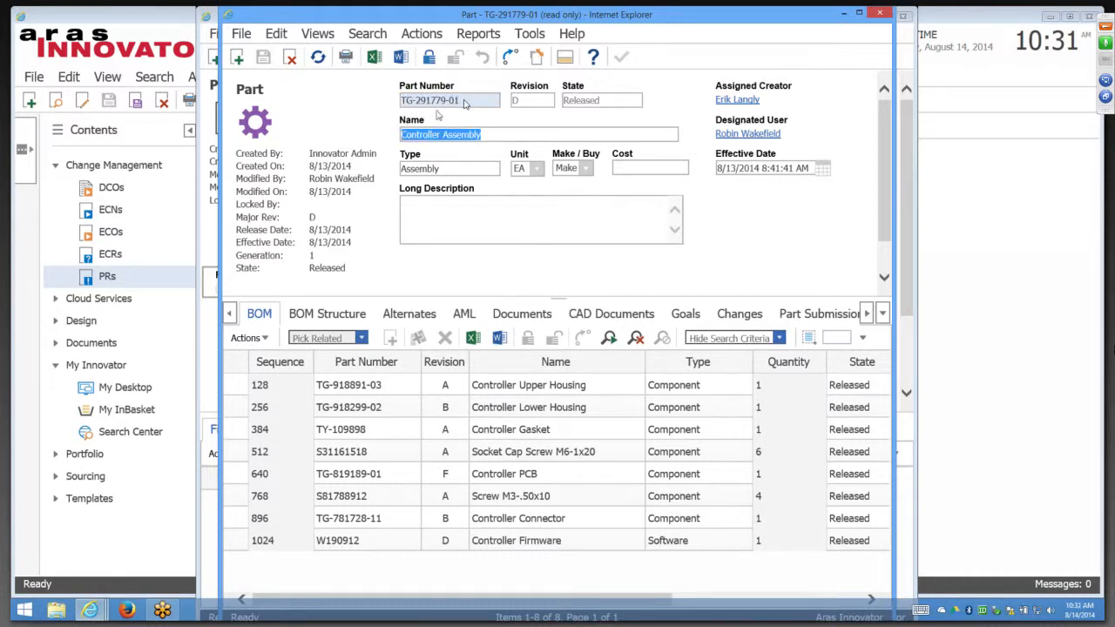
drag(465, 103, 441, 113)
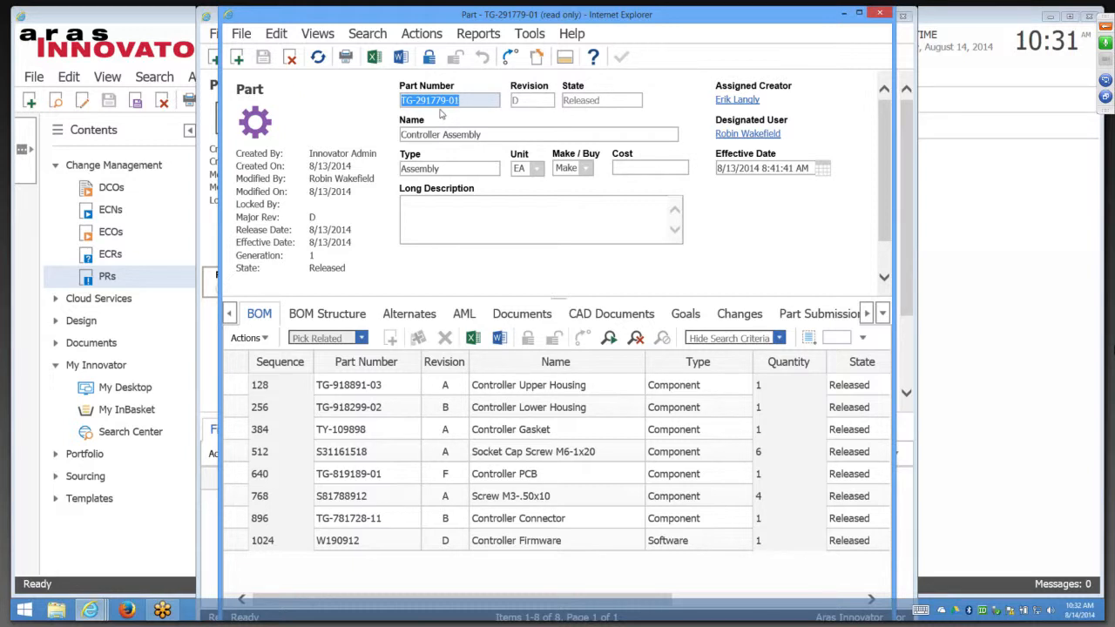
mouse_move(610, 100)
mouse_down()
mouse_move(566, 99)
mouse_move(610, 99)
mouse_up()
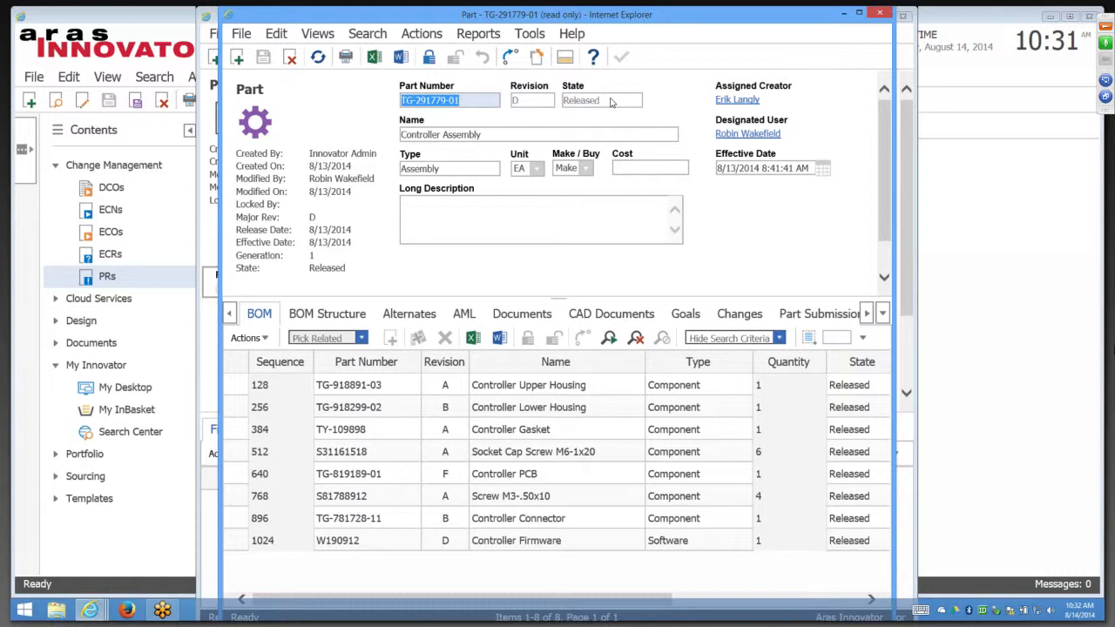
click(746, 103)
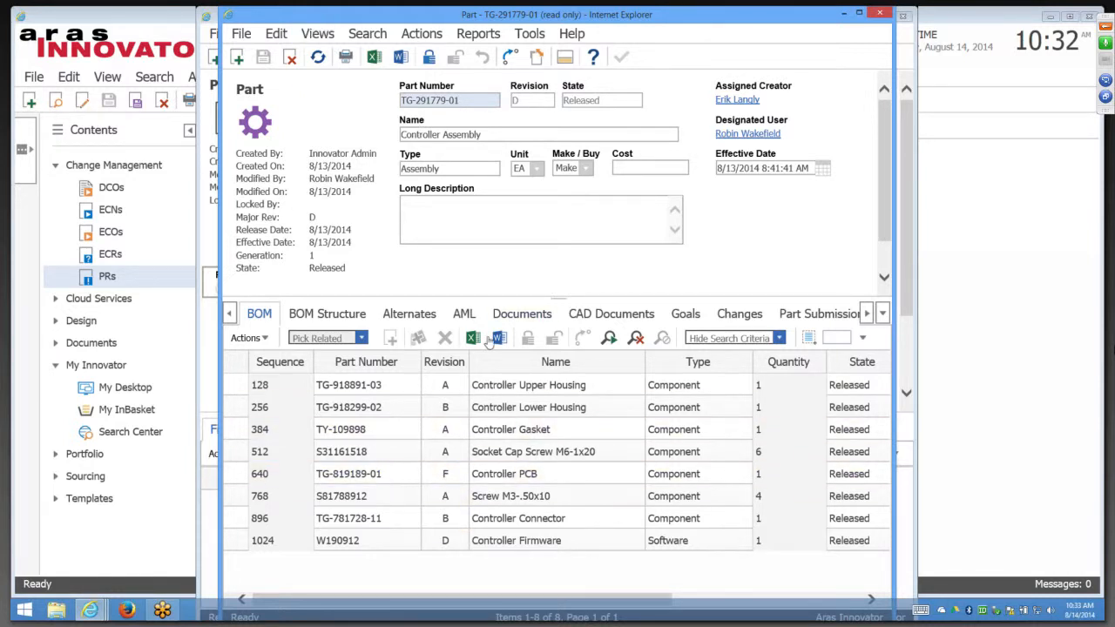
Check where the Controller Assembly is used, inspect the parent part TG-371890-01, and return to the TG-291779-01 form
click(320, 35)
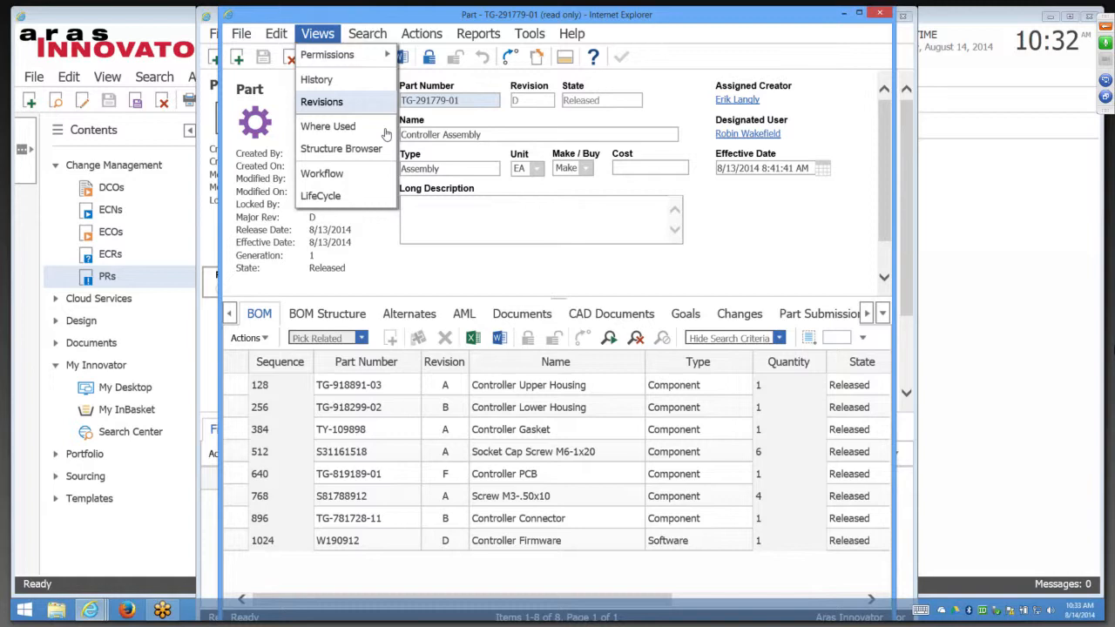
click(384, 127)
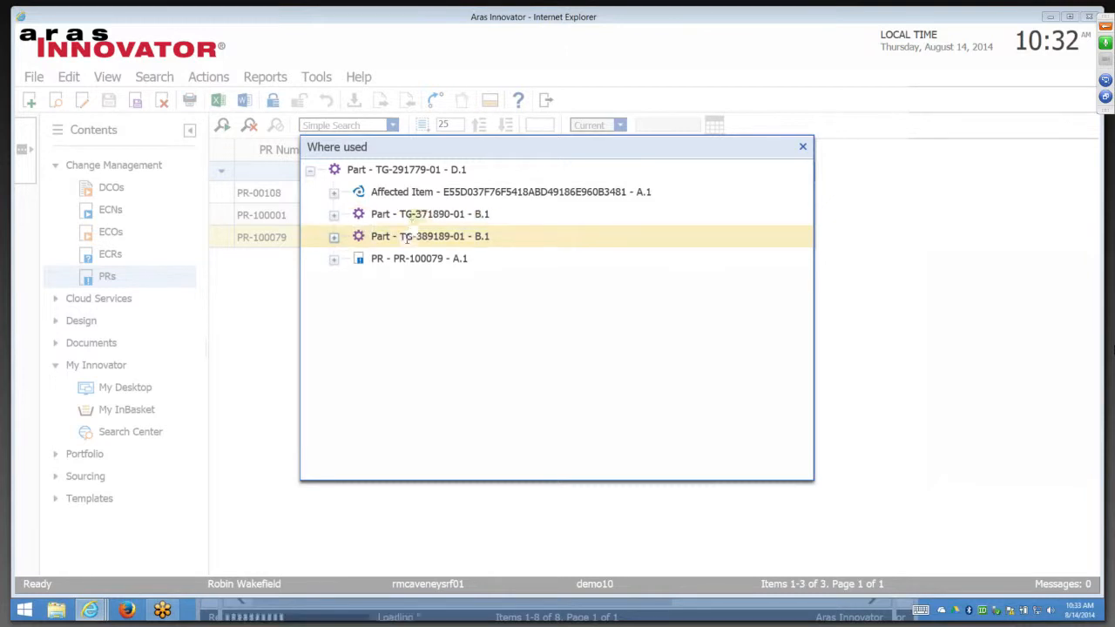
double_click(406, 236)
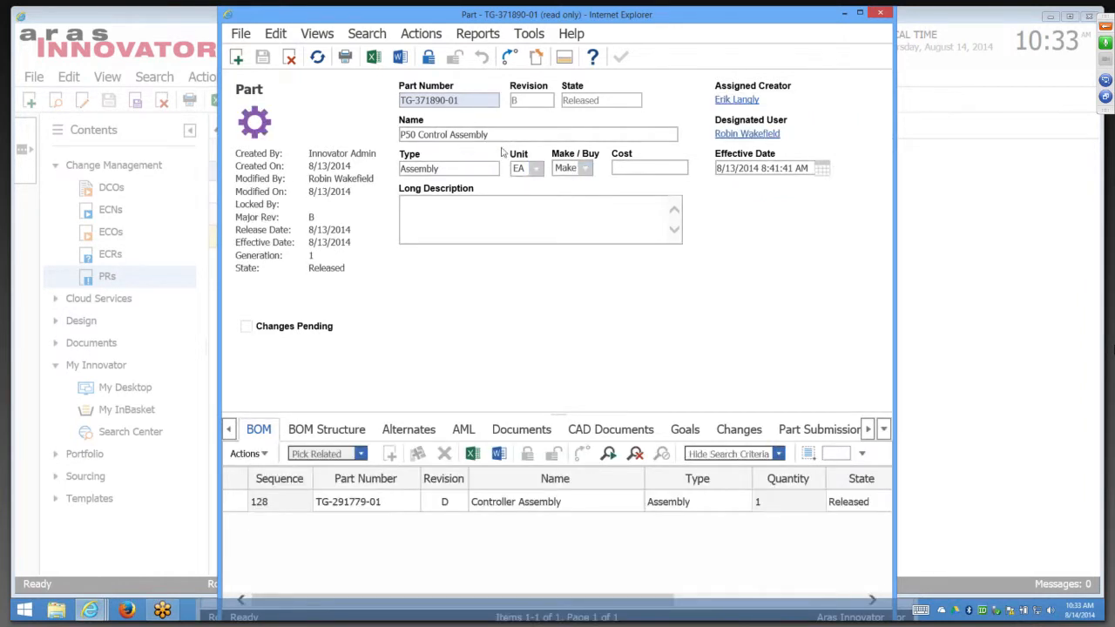
mouse_move(492, 136)
mouse_down()
mouse_move(393, 141)
mouse_move(498, 137)
mouse_up()
click(394, 141)
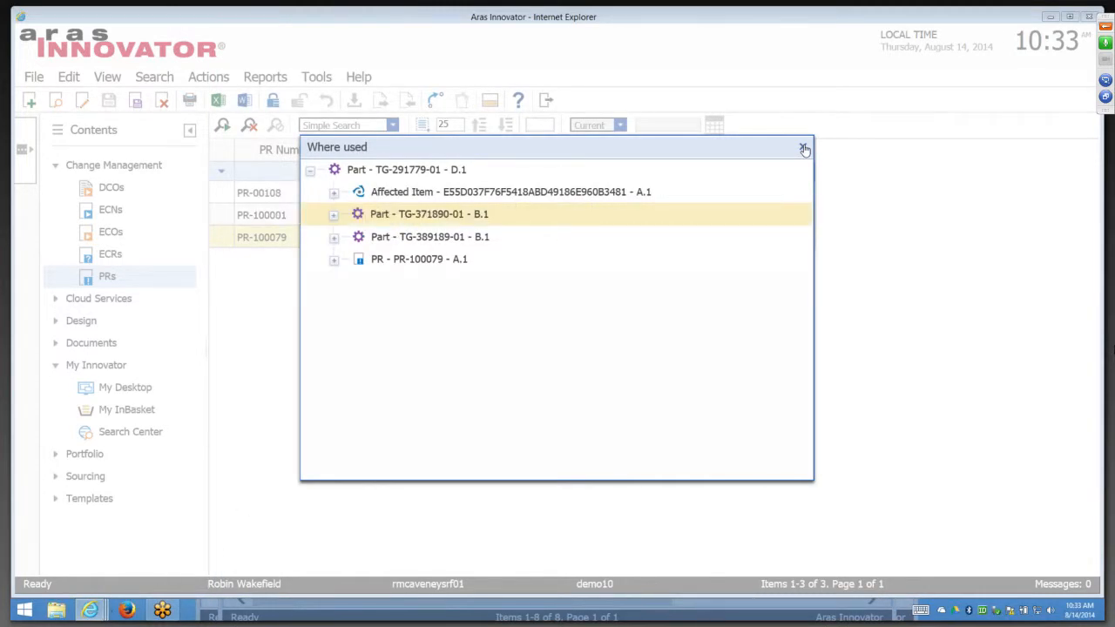
click(805, 150)
mouse_move(90, 609)
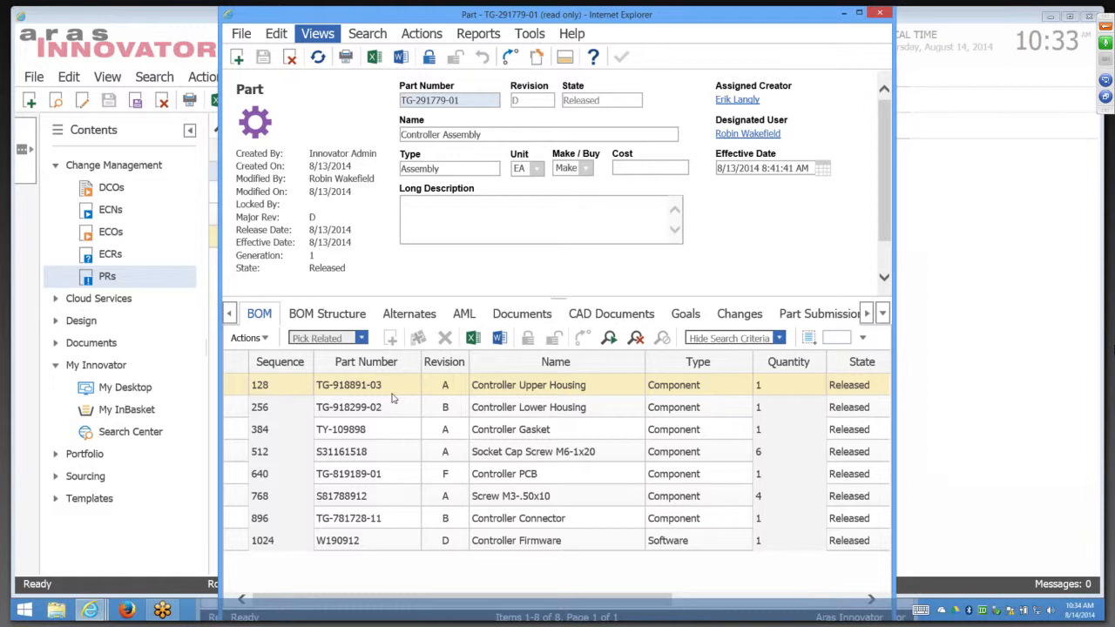
click(478, 33)
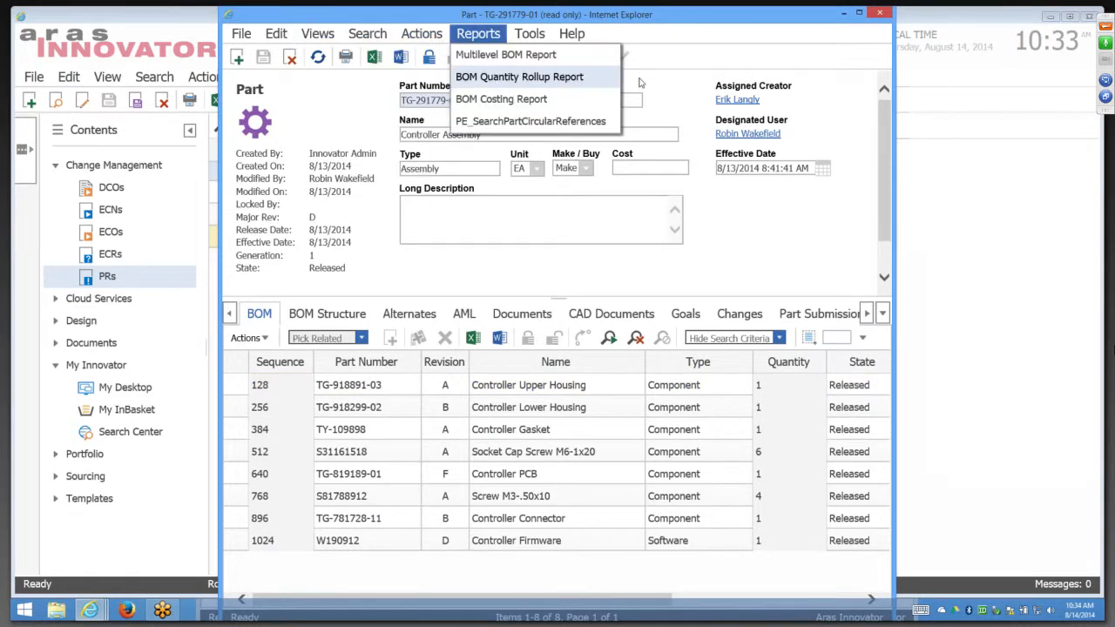
click(437, 186)
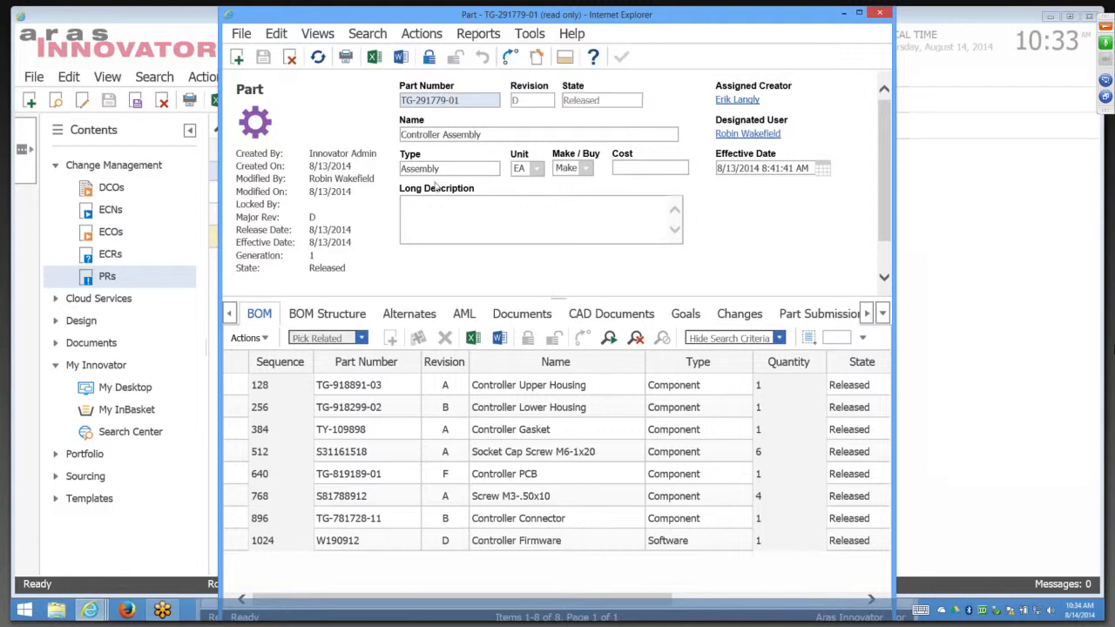
Start adding the Controller Assembly to a change and choose Express ECO as the change type
click(417, 35)
click(422, 82)
click(428, 125)
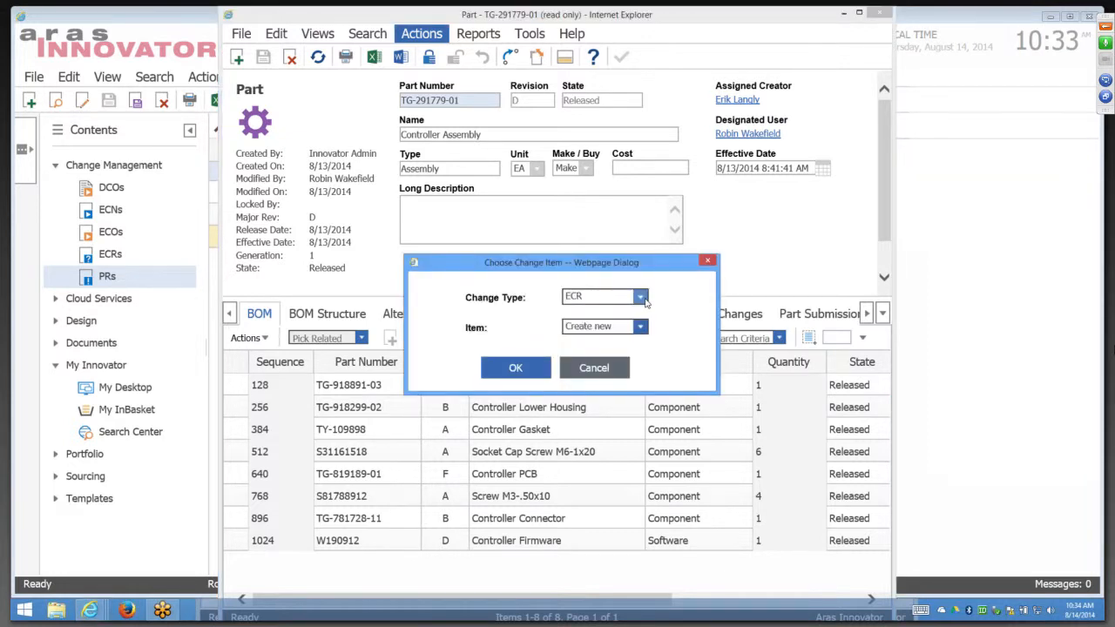
click(645, 298)
click(645, 298)
click(645, 298)
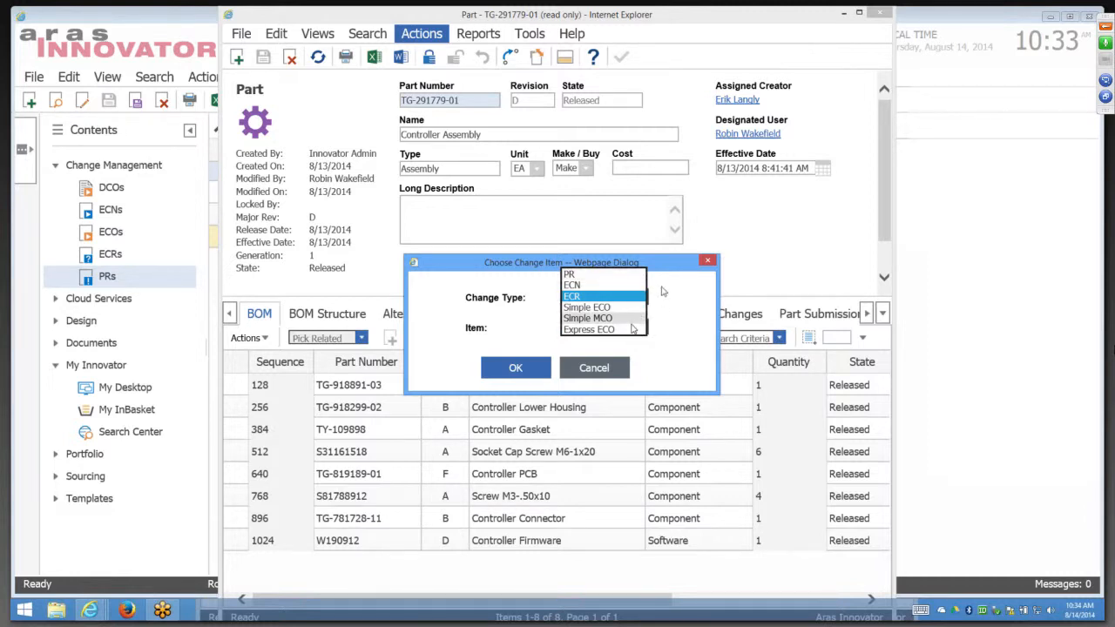
click(664, 283)
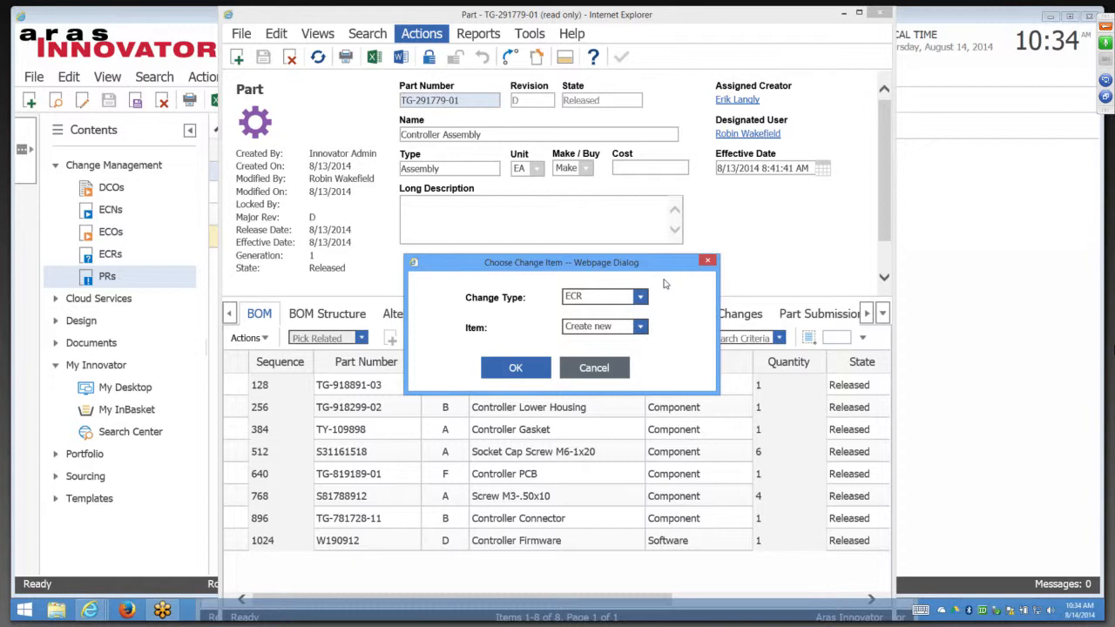
click(640, 296)
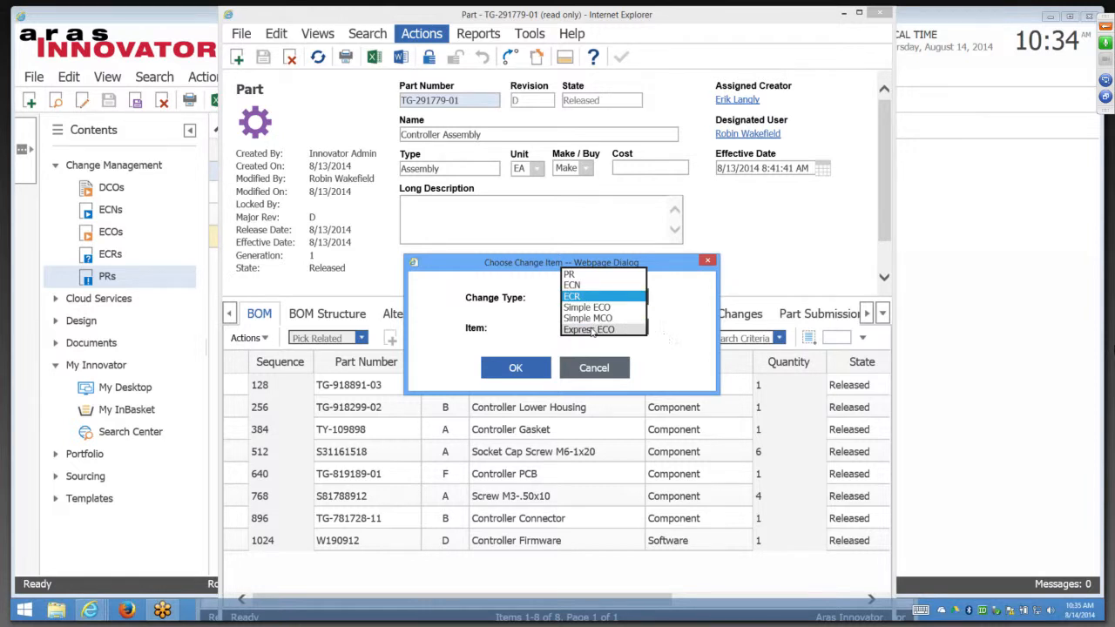
click(643, 329)
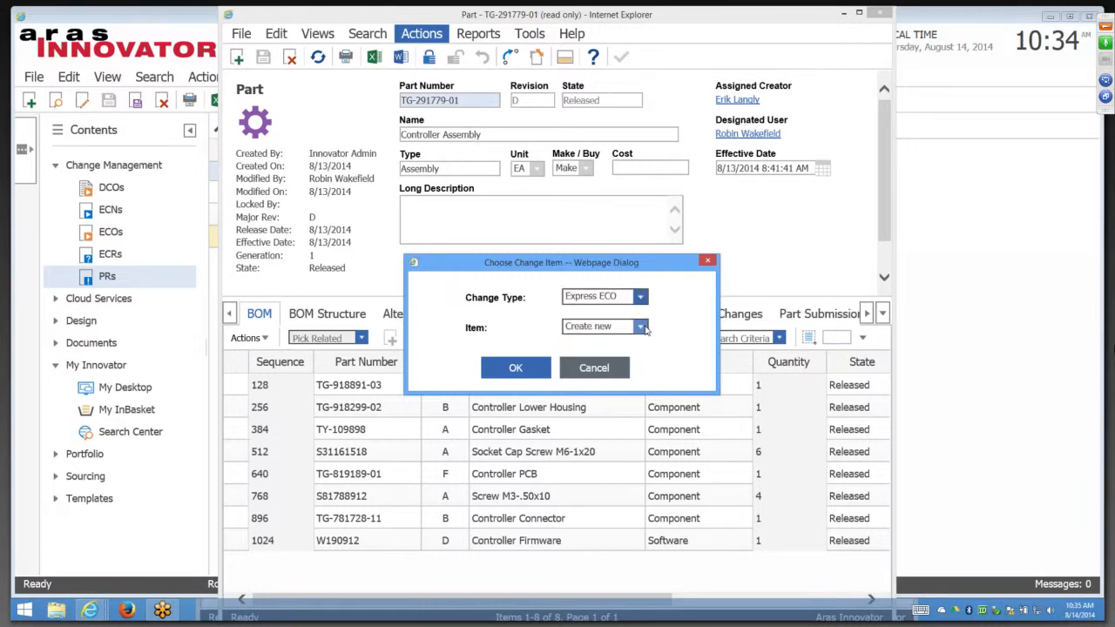
Keep the change item set to Create new and confirm to create the Express ECO
click(645, 326)
click(645, 327)
click(644, 325)
click(645, 326)
click(644, 326)
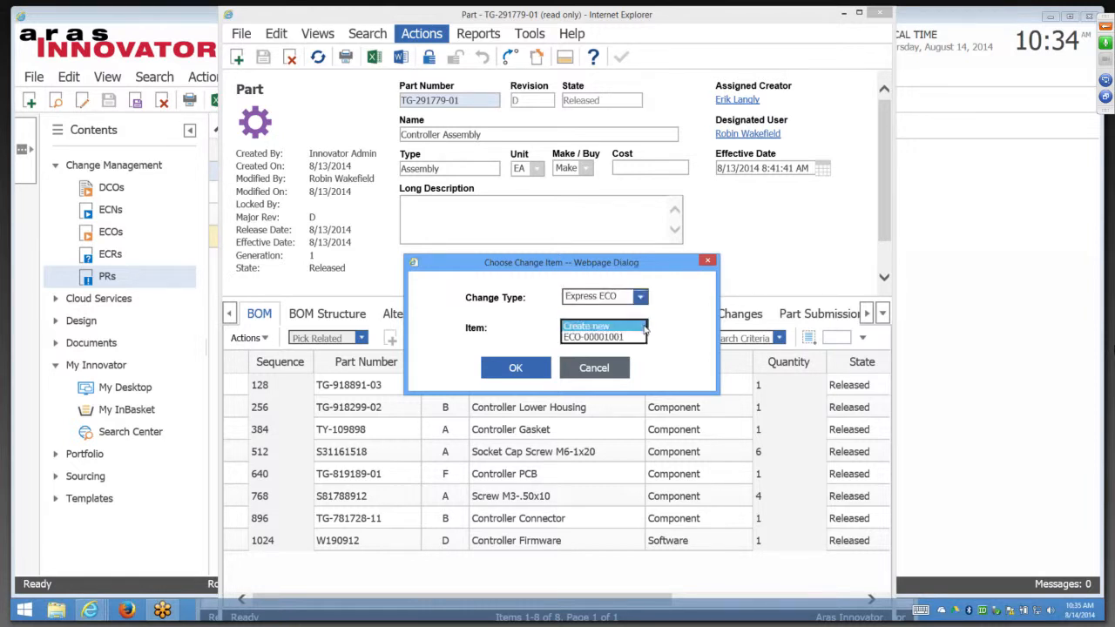
click(645, 327)
click(644, 327)
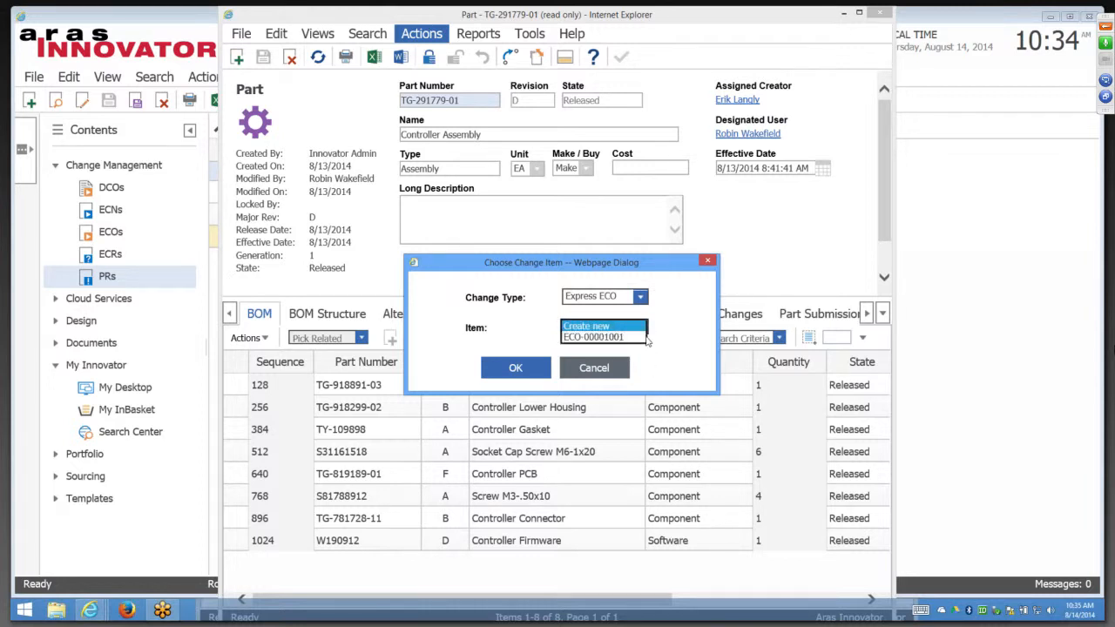
click(616, 329)
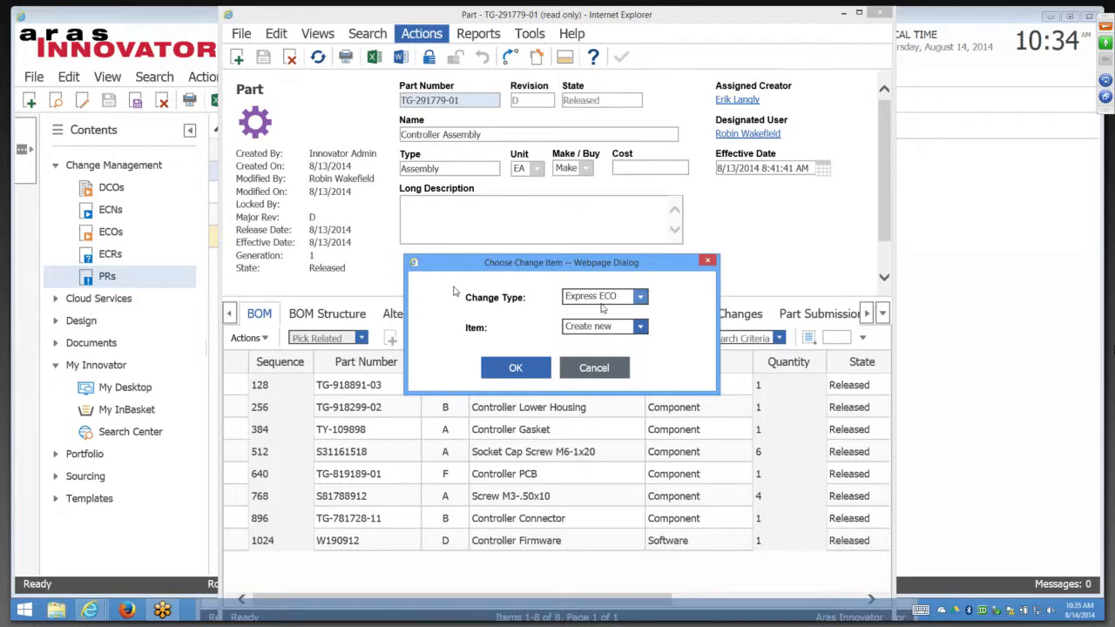
click(508, 371)
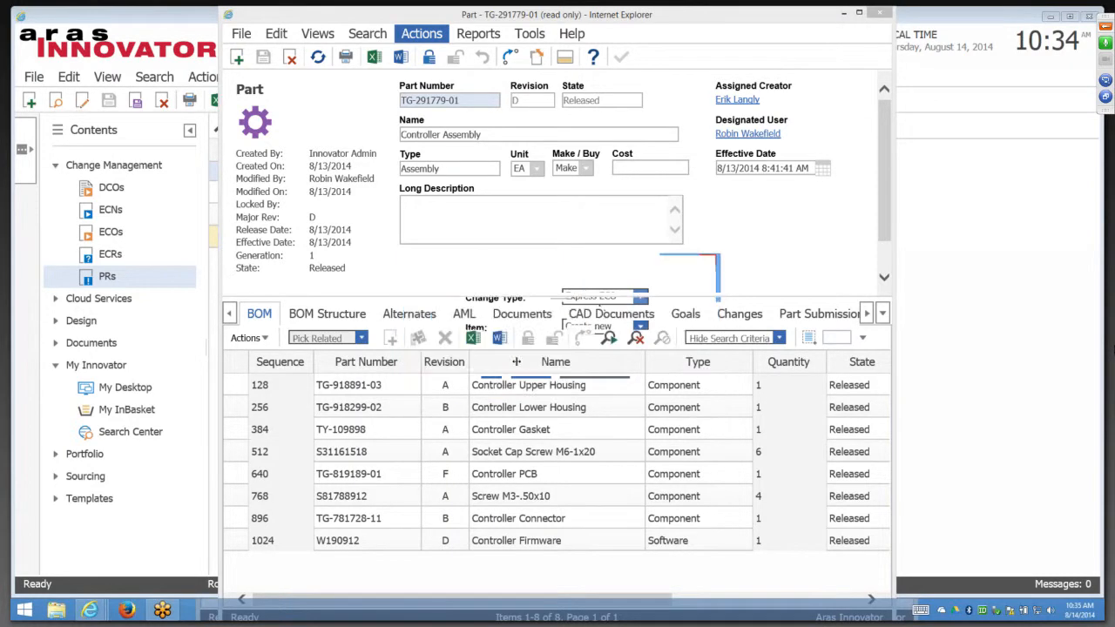
click(515, 363)
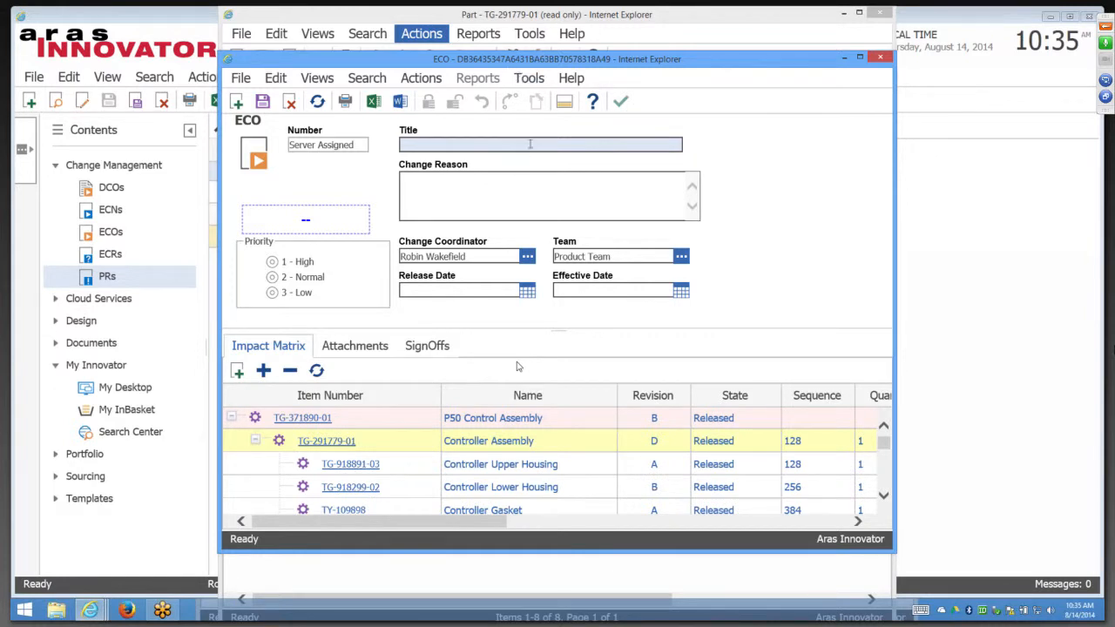
Move the new ECO window below the part's header and enter the title "Resolve the over temp fault"
drag(530, 58, 558, 190)
text(Re)
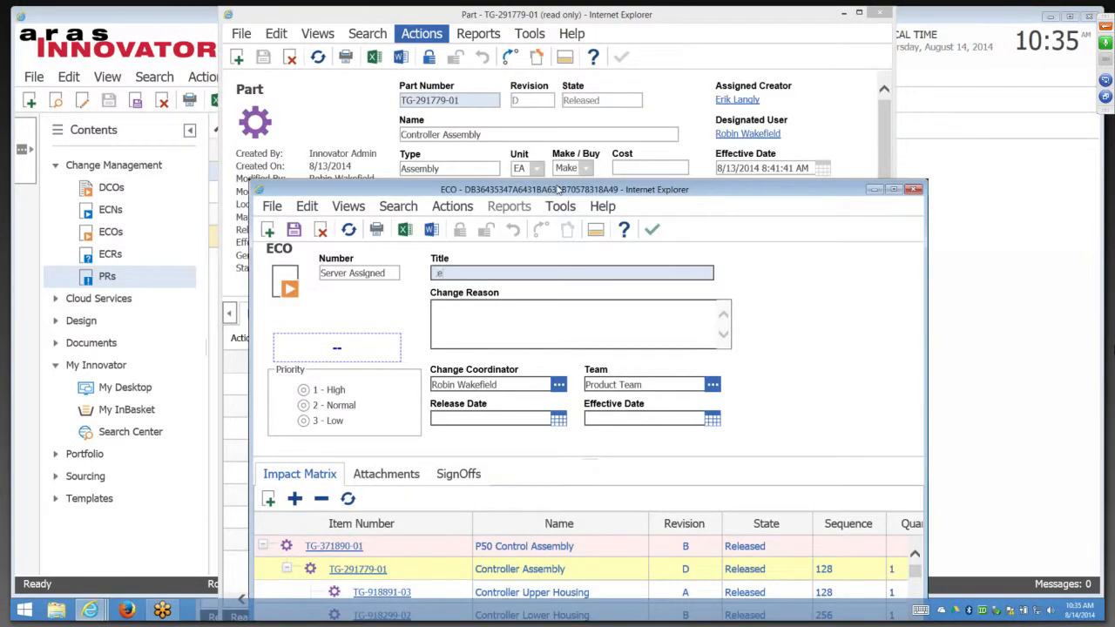
text(solve the issue from )
text(over temp faul)
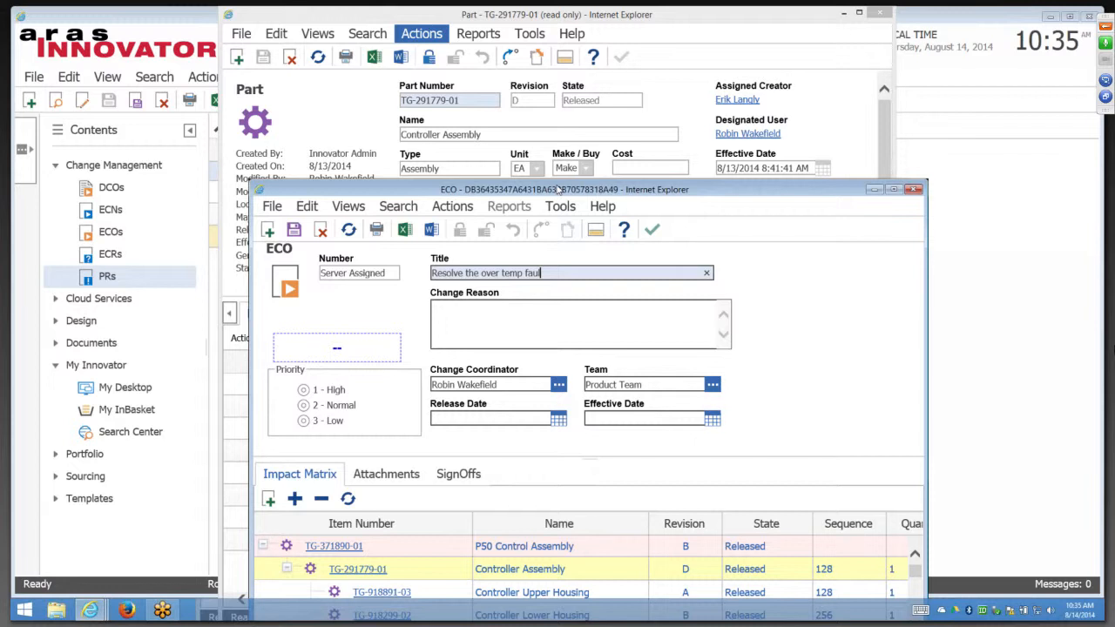
text(t)
Enter "Faults were being seen in the field" as the ECO's change reason and save the ECO
key(Tab)
text(Fault over)
text(e )
text(s were being)
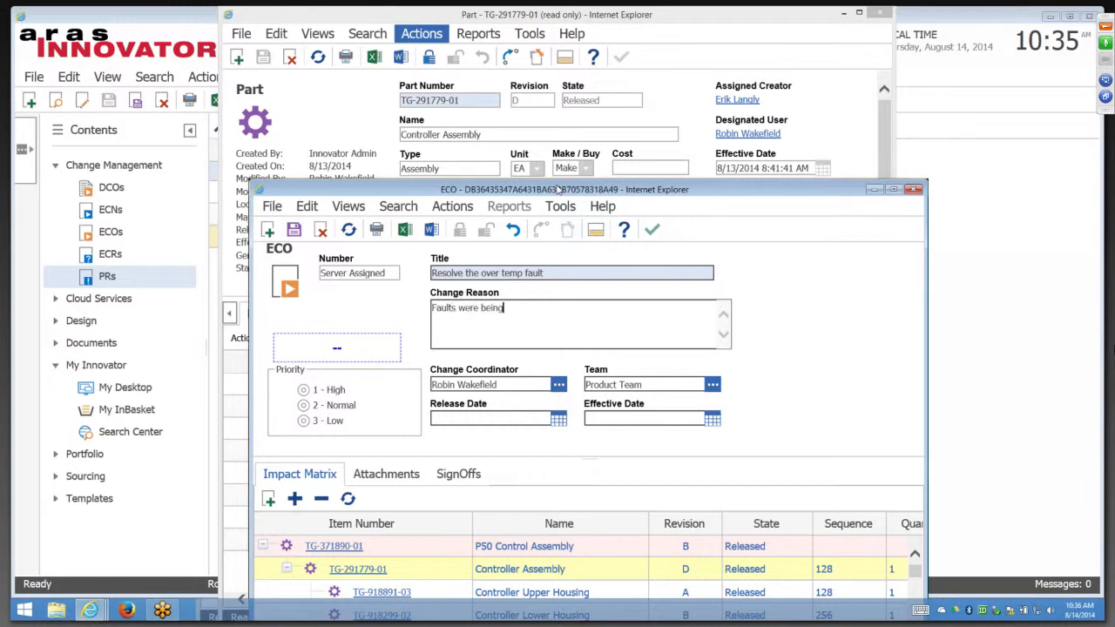
text( seen in the field)
key(ctrl+s)
Examine the saved ECO's assigned number and its current state
drag(385, 276, 336, 280)
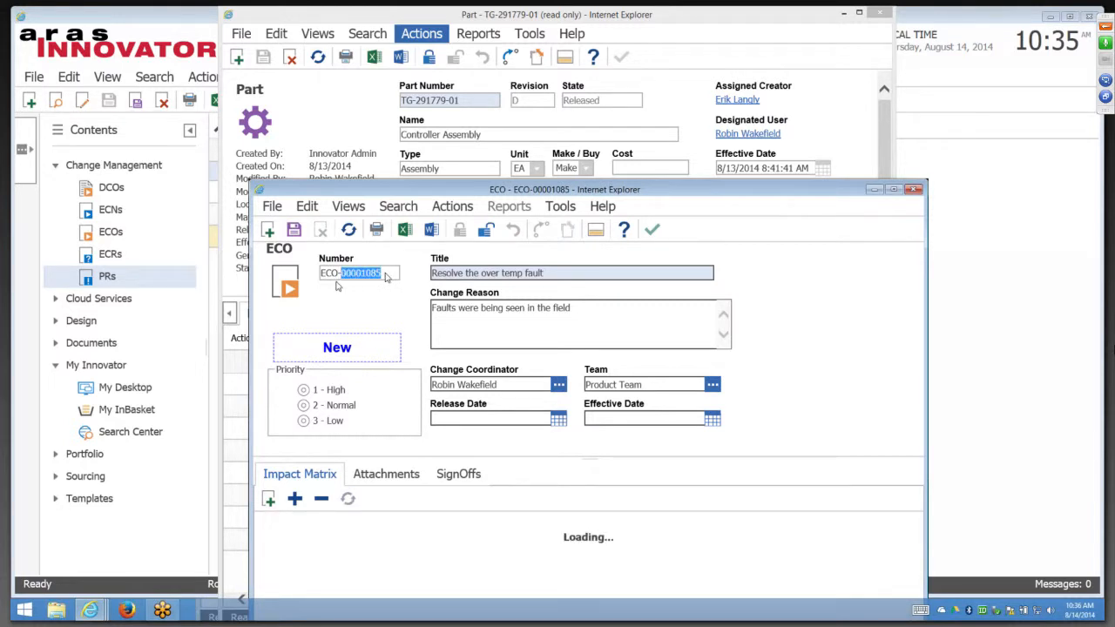
click(336, 279)
double_click(365, 278)
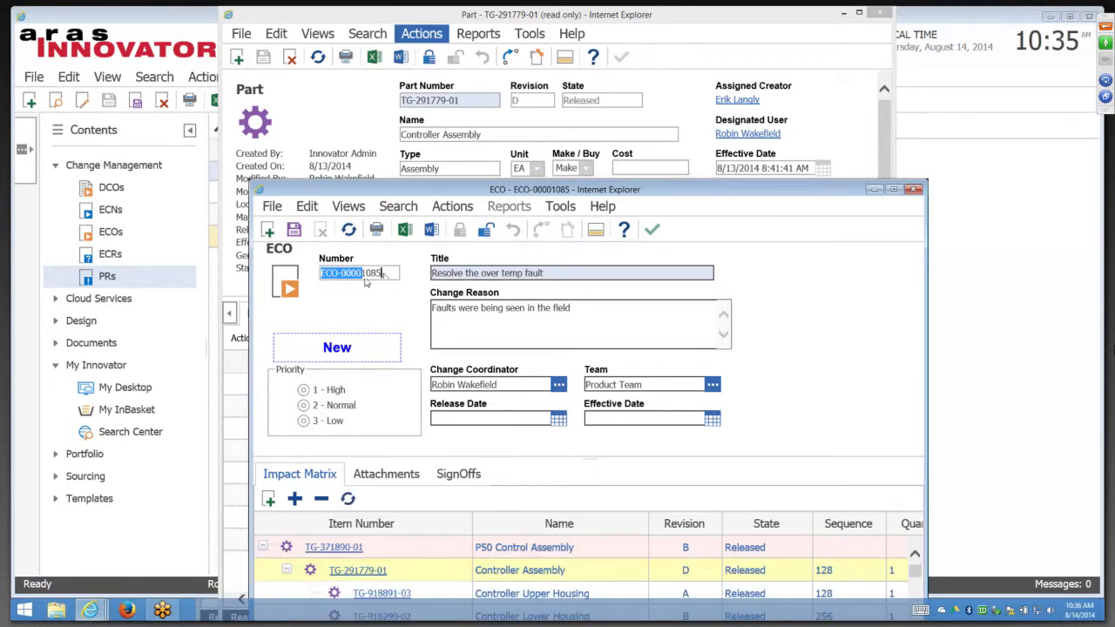
click(356, 346)
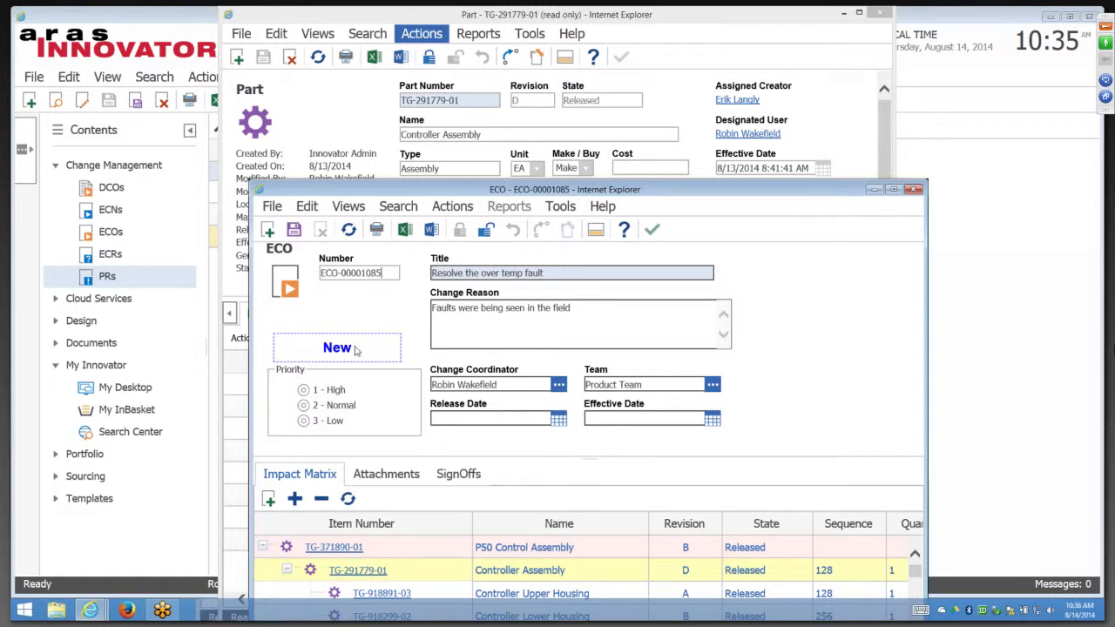
Open the ECO's life cycle map and examine its states, starting from New
click(349, 205)
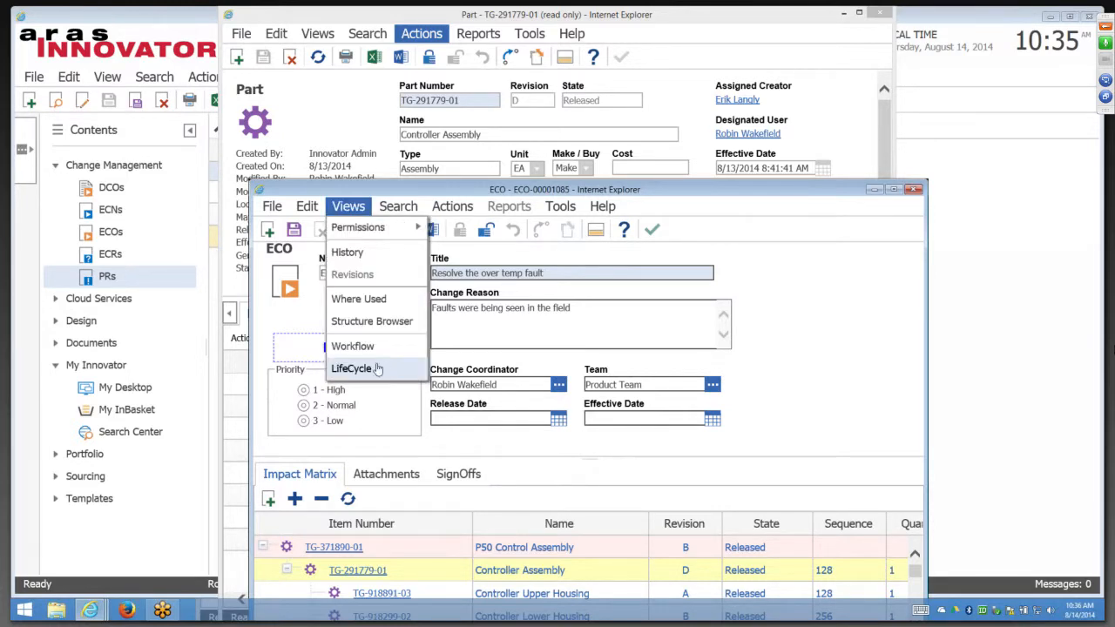
click(377, 369)
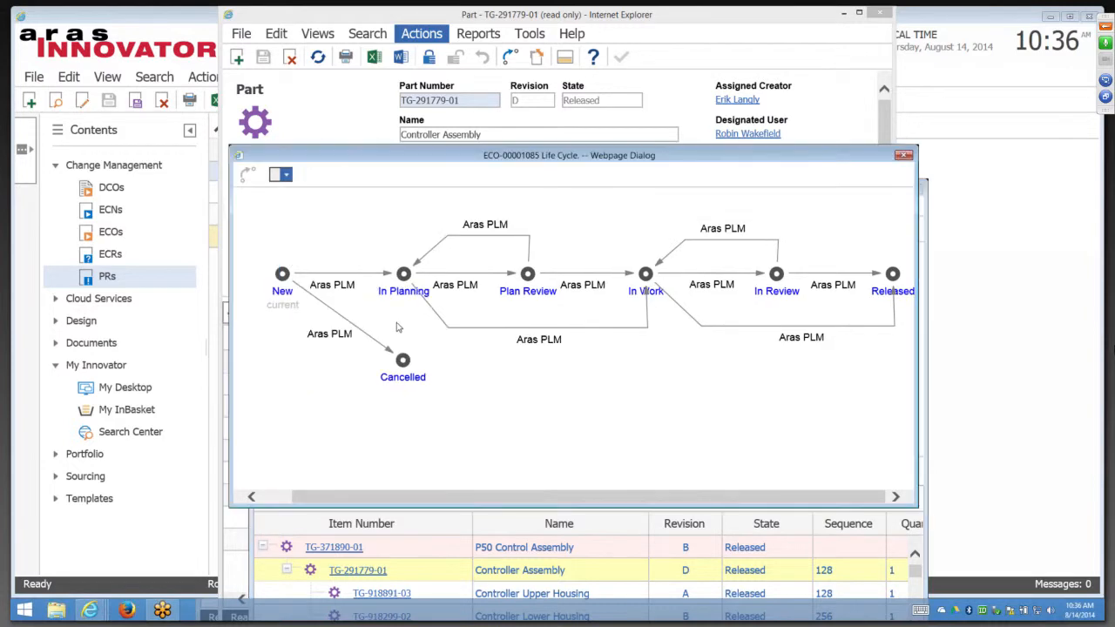
click(284, 275)
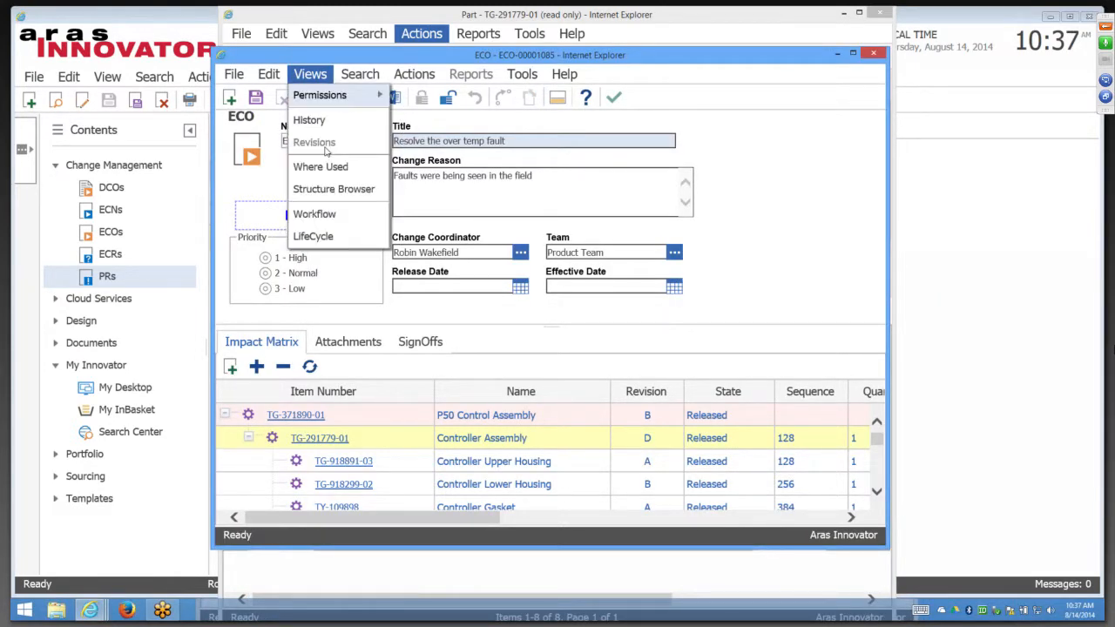
Open the ECO's workflow and examine the assignments of the Submit ECO and Planning activities
click(331, 202)
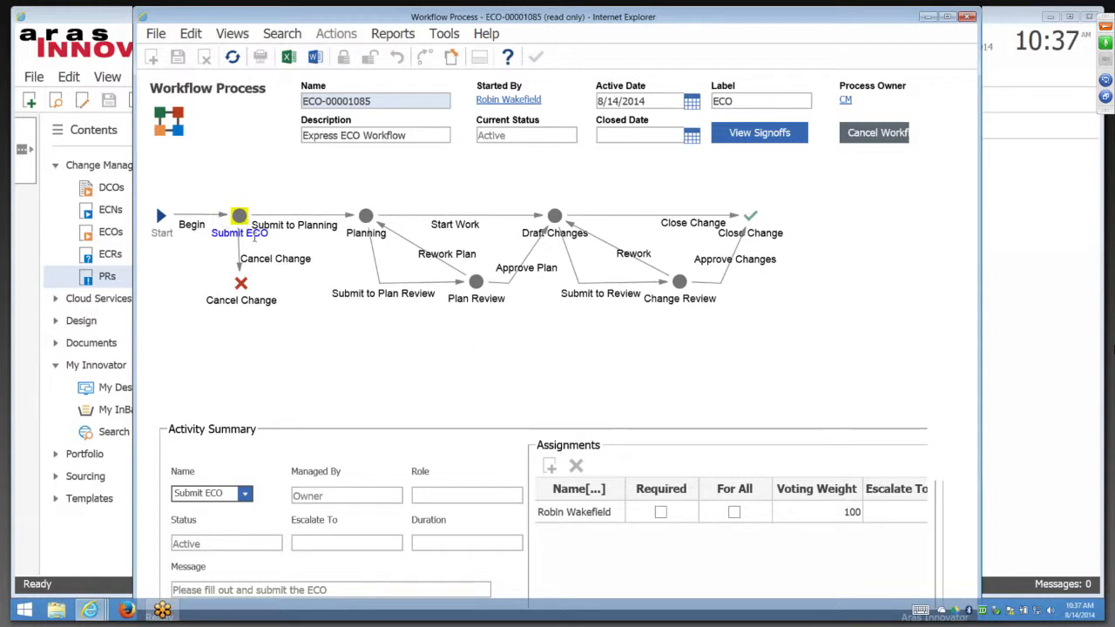
click(593, 511)
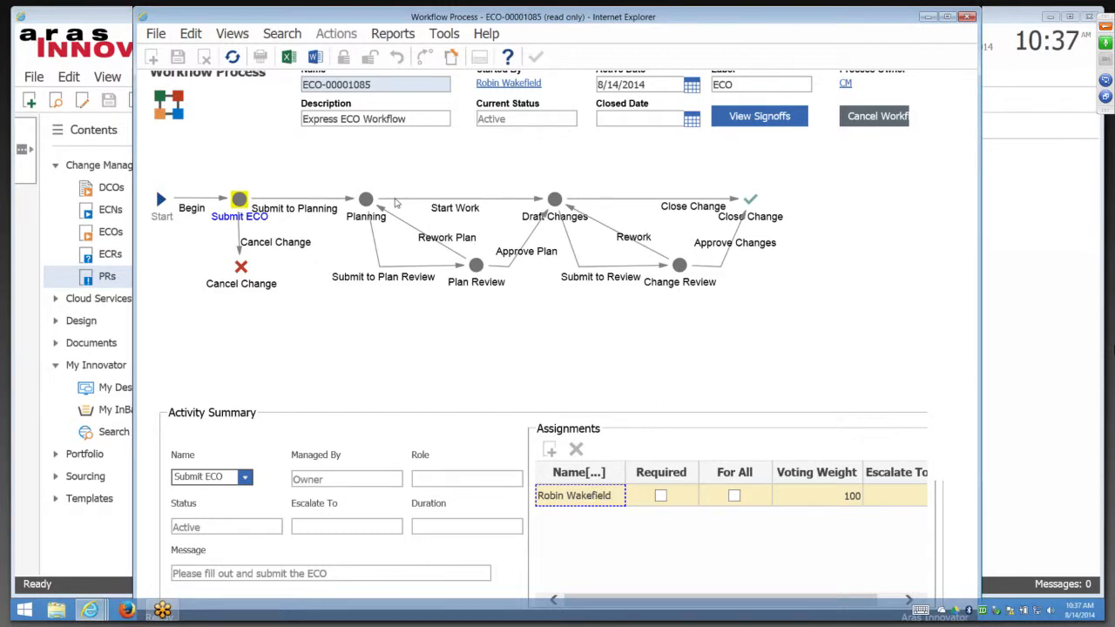
click(365, 200)
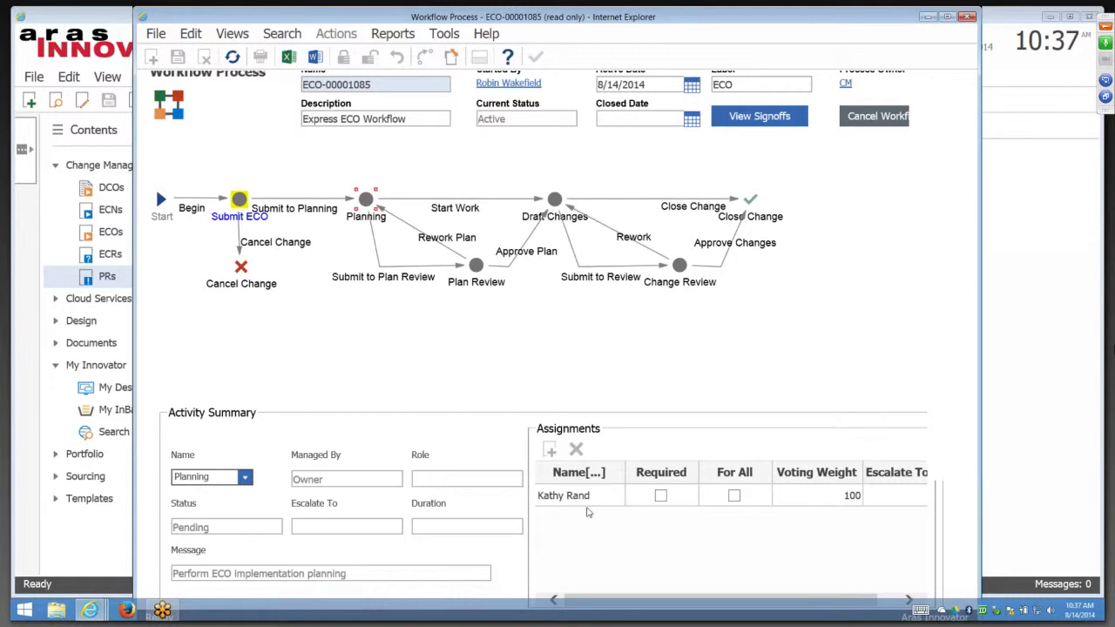
click(571, 509)
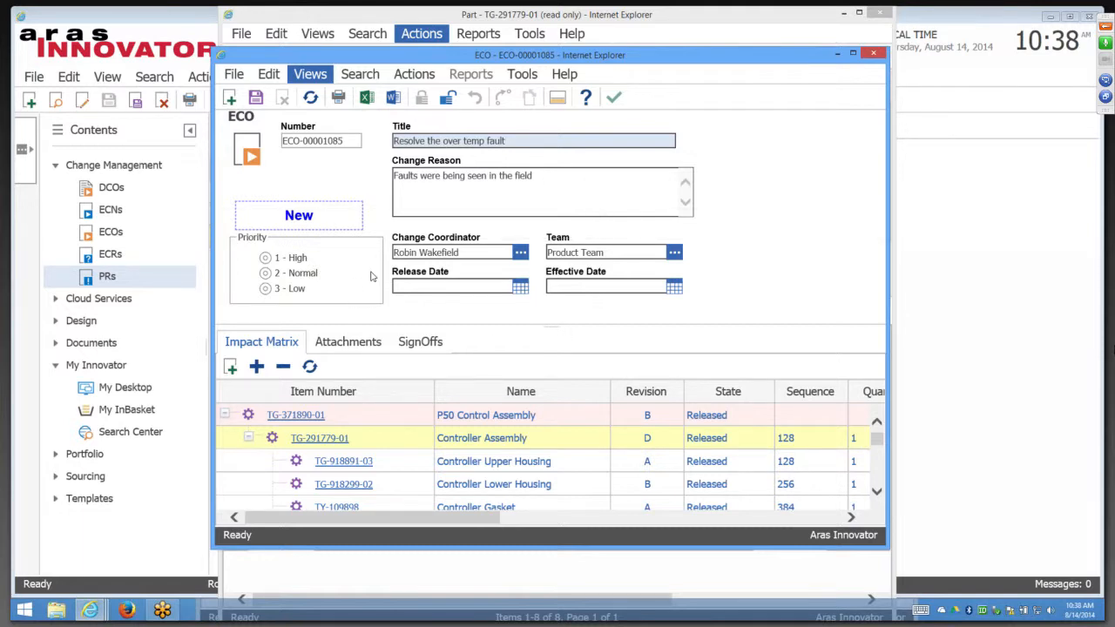
Collapse the Controller Assembly's components in the enlarged impact matrix and set the assembly's item action to Revise
drag(551, 327, 552, 179)
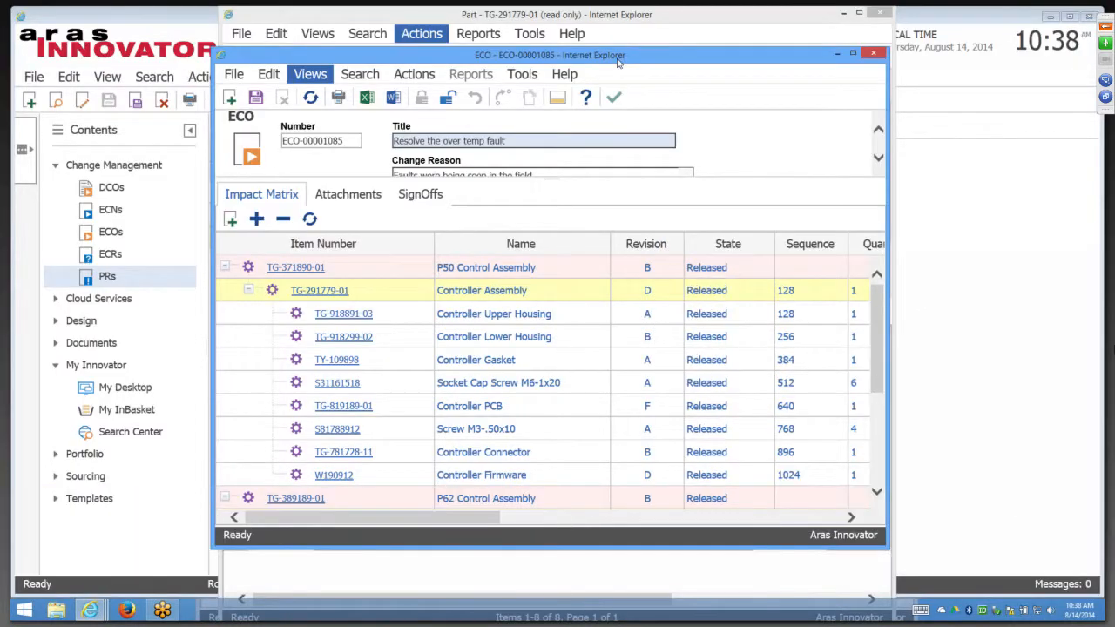
double_click(617, 57)
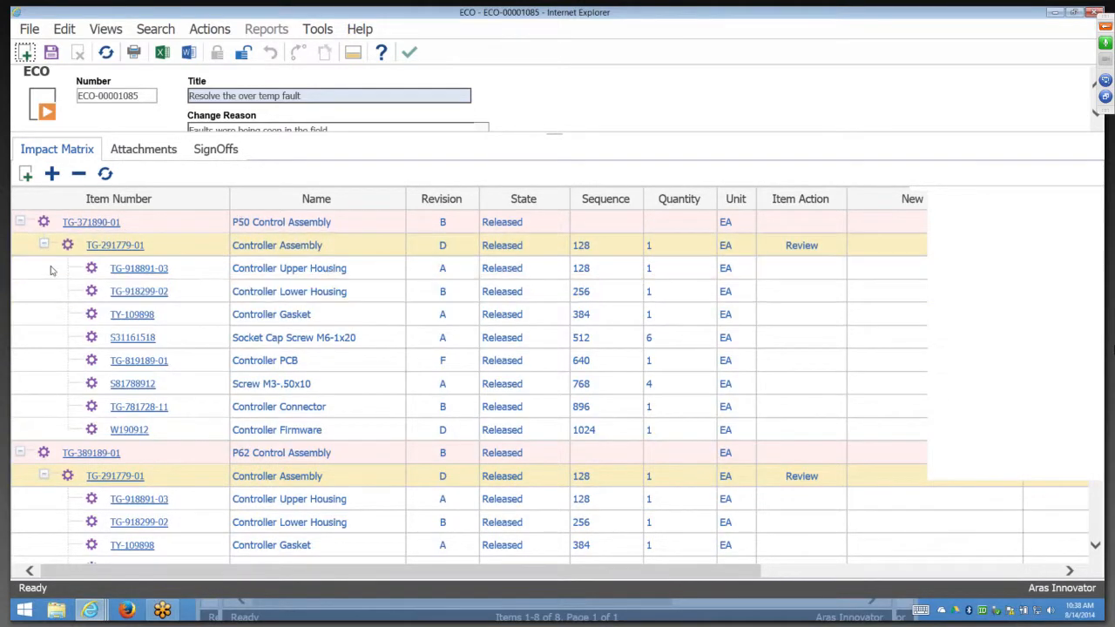
click(44, 244)
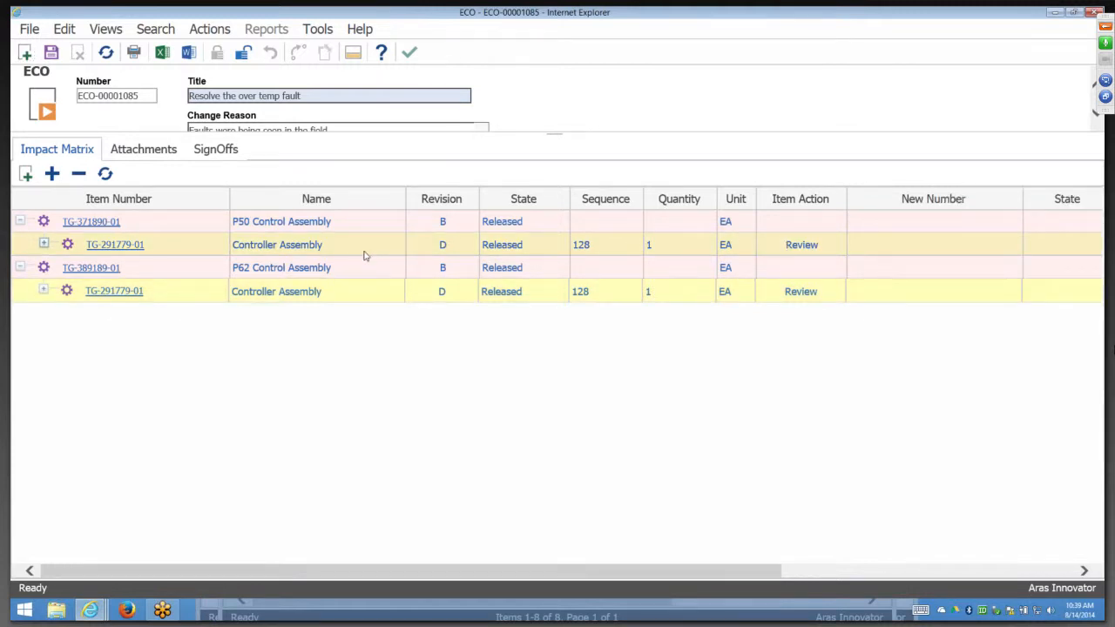
right_click(799, 253)
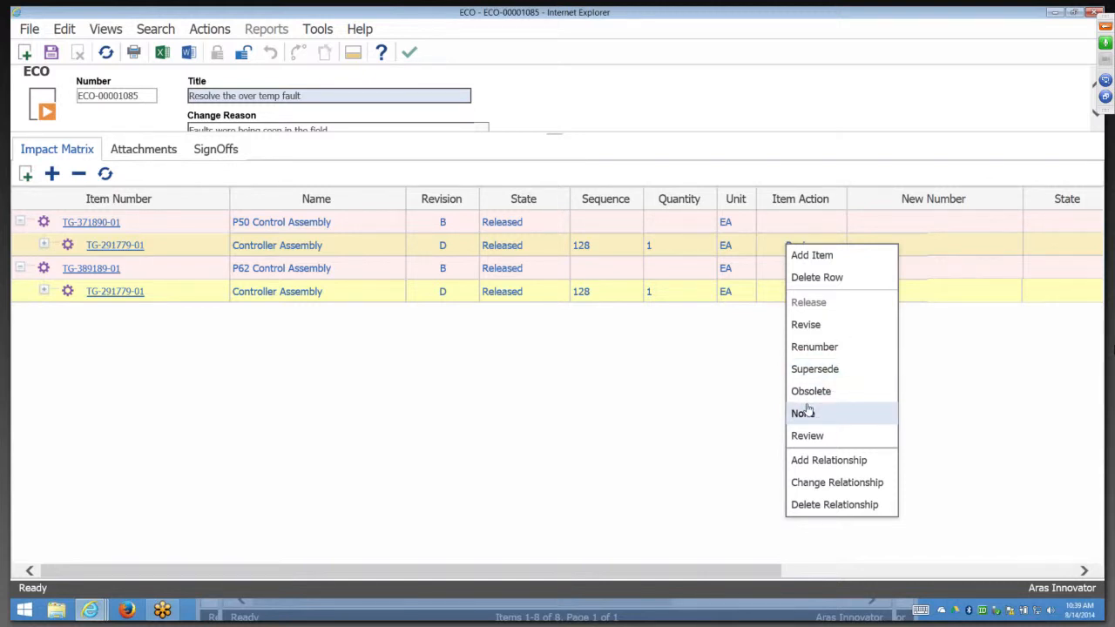
click(798, 325)
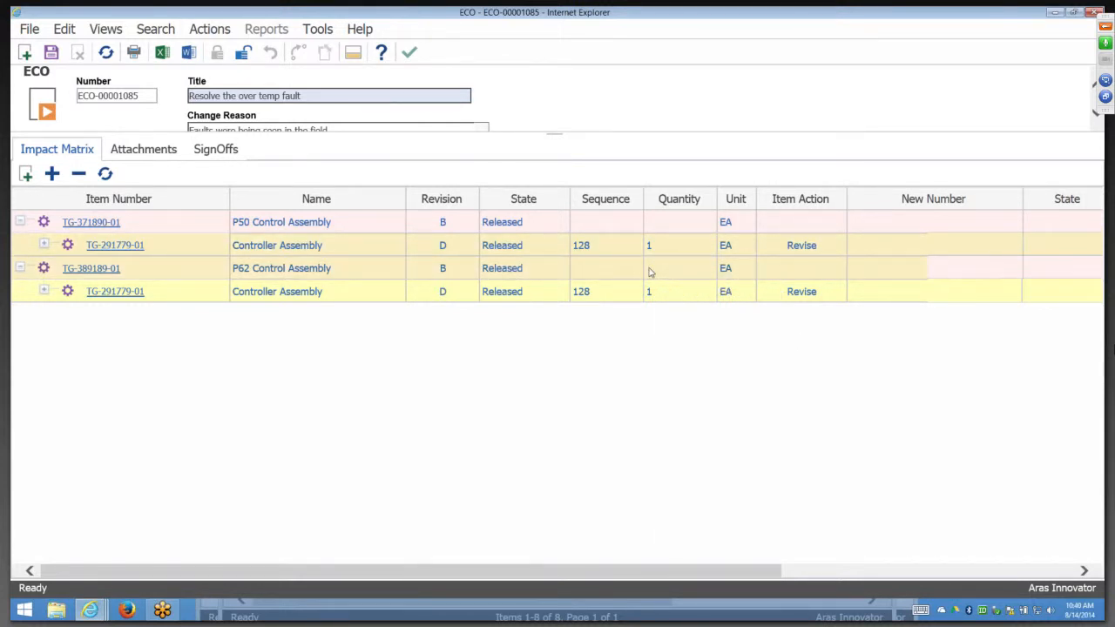
Set the P62 Control Assembly's item action to Revise and expand the P62 Top Assembly down to the Controller Assembly
right_click(689, 306)
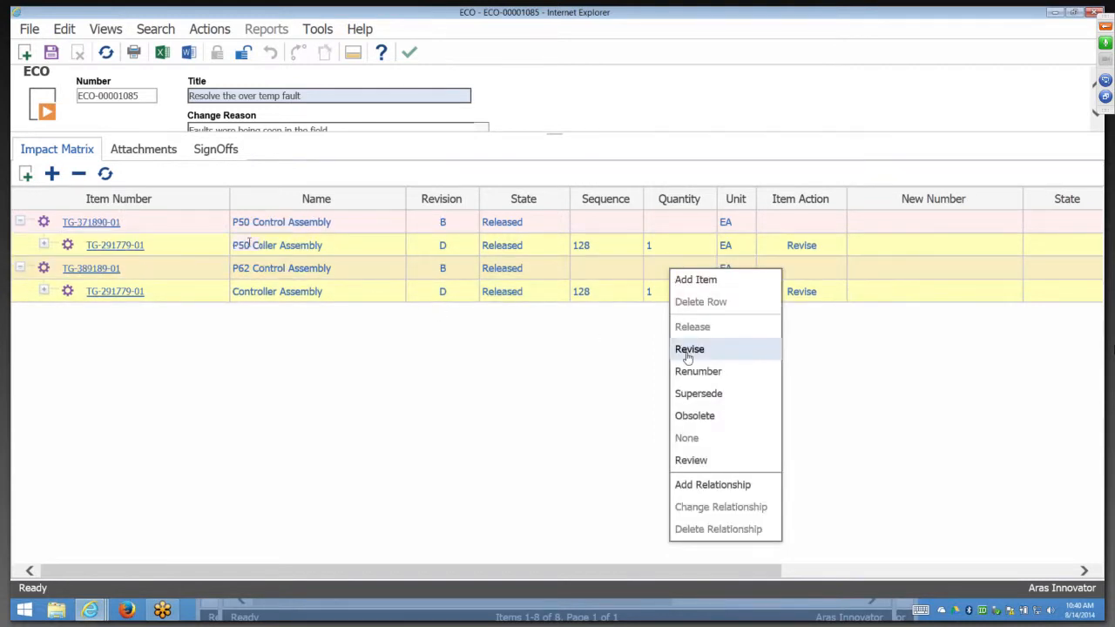
click(688, 349)
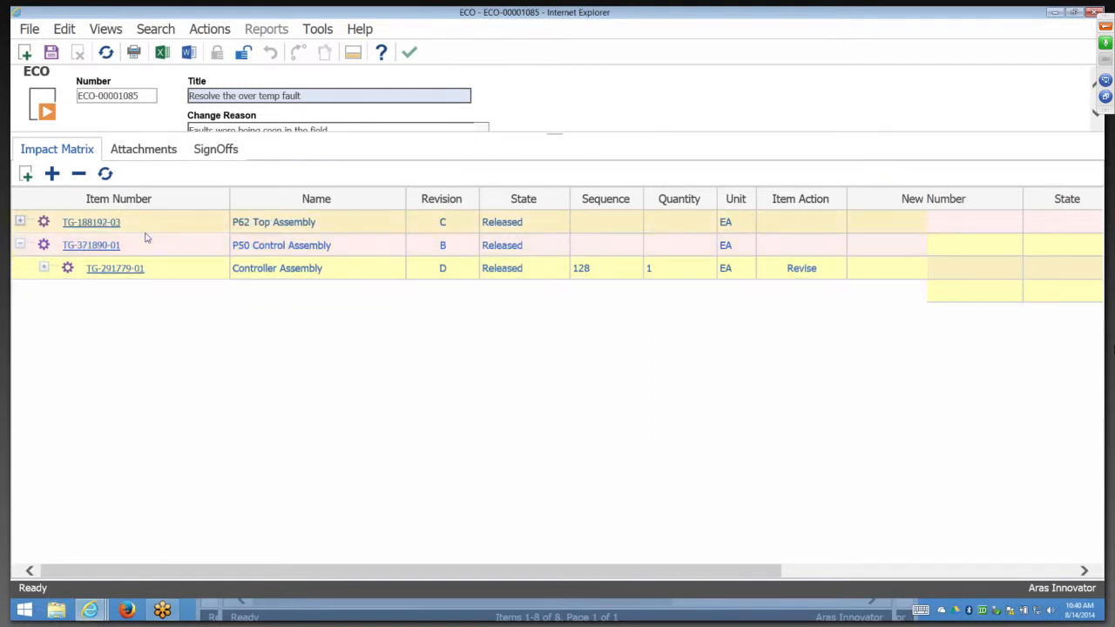
click(19, 221)
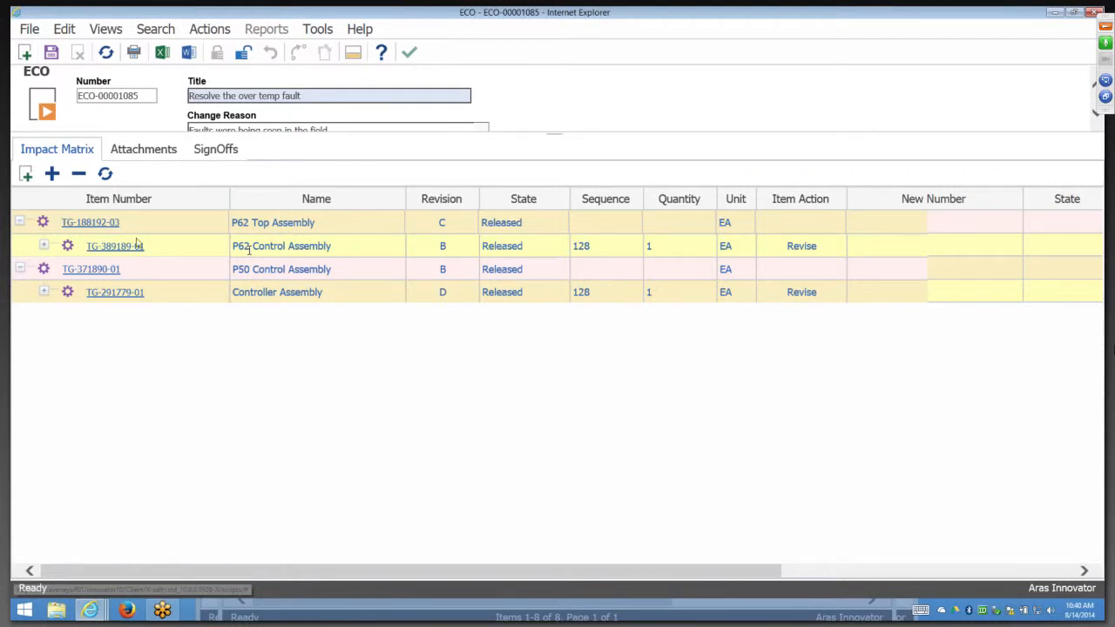
click(50, 248)
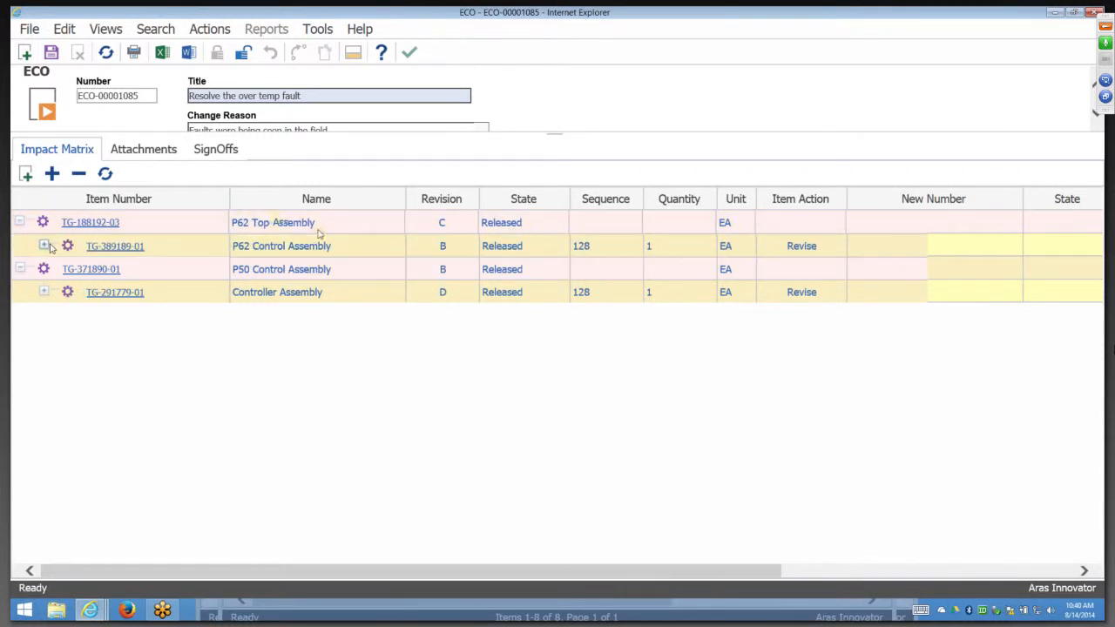
click(46, 247)
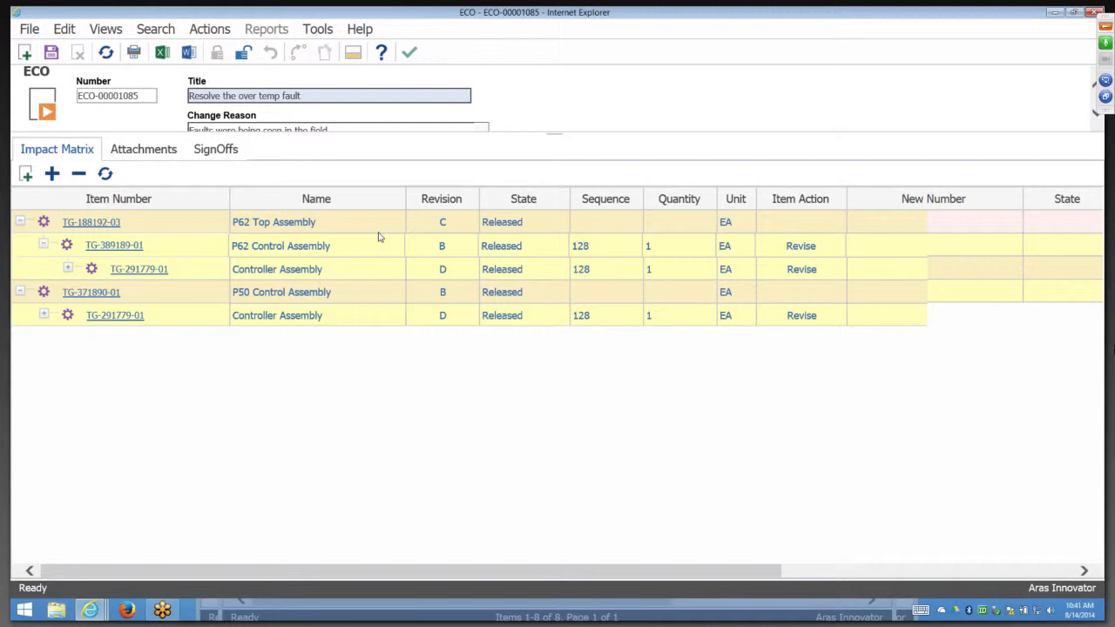
Set the item actions of Controller Lower Housing, Controller PCB and Controller Firmware to Revise, then save and unlock the ECO
click(68, 268)
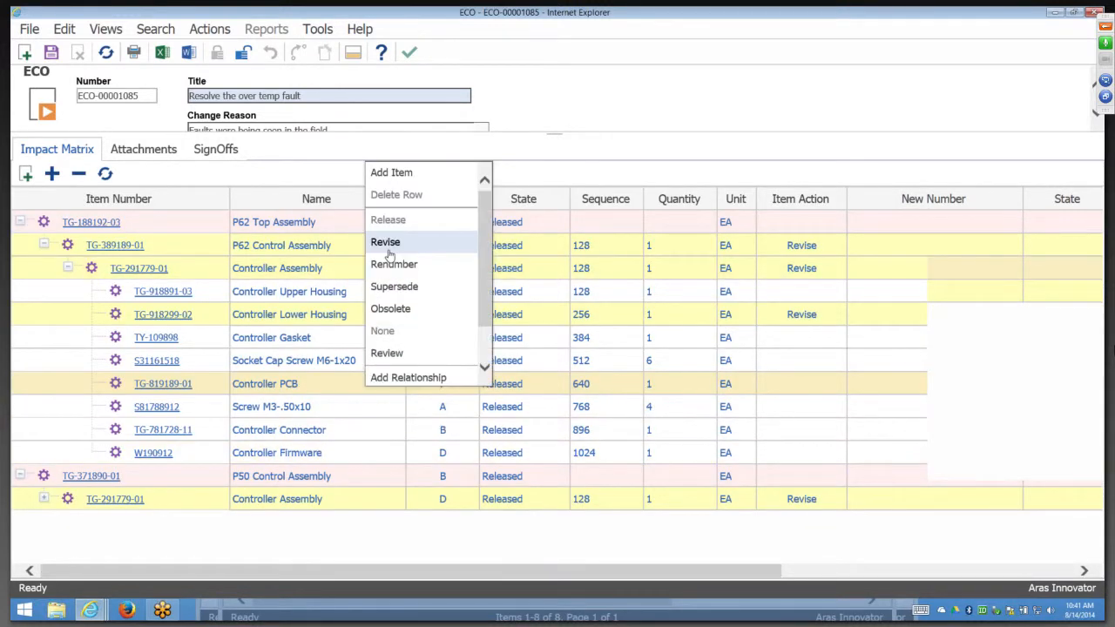
click(388, 248)
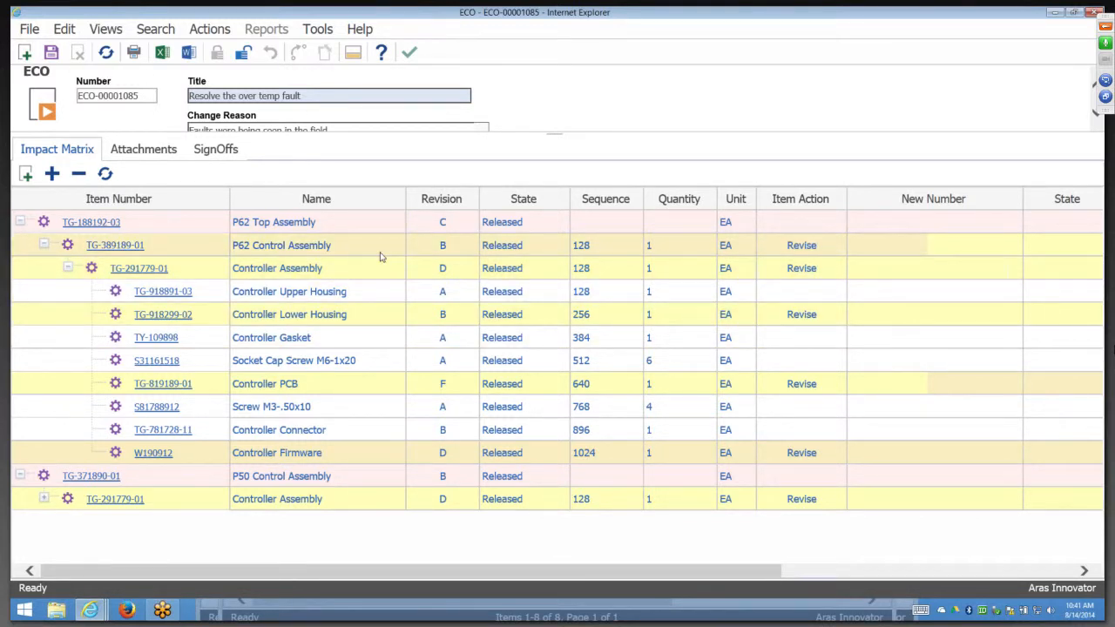
click(53, 54)
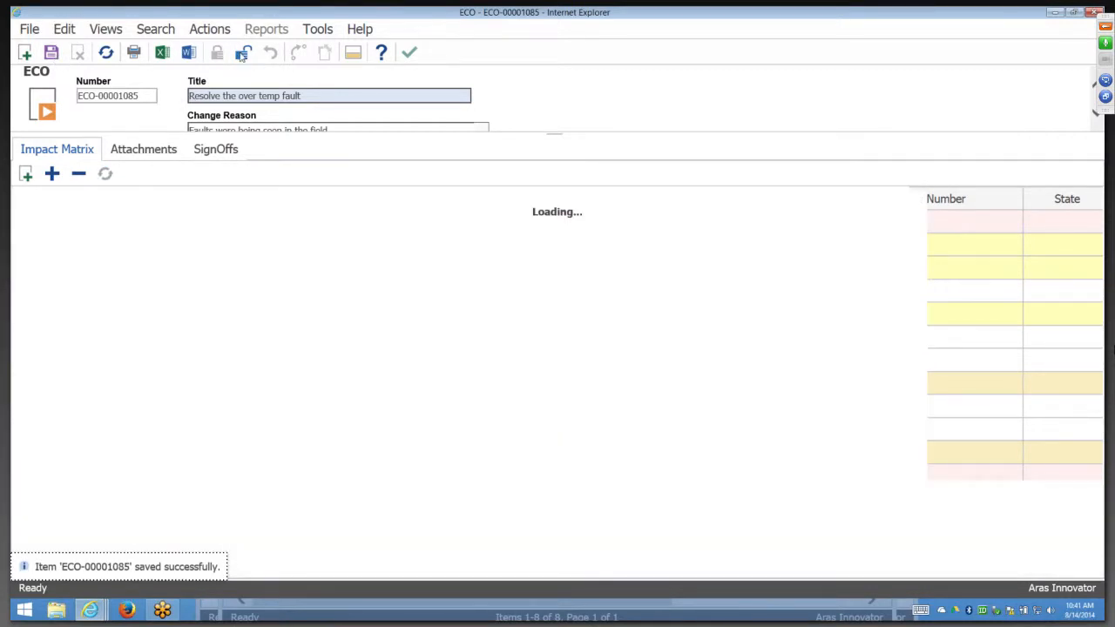
click(243, 53)
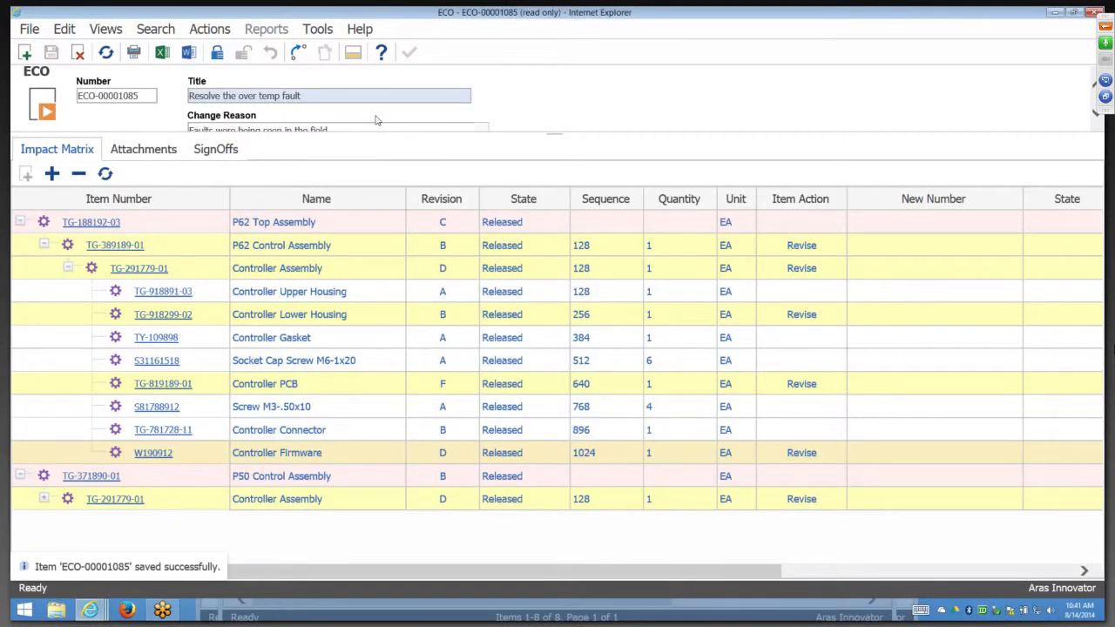
Examine the ECO's sign-off history for the Submit ECO activity
click(224, 153)
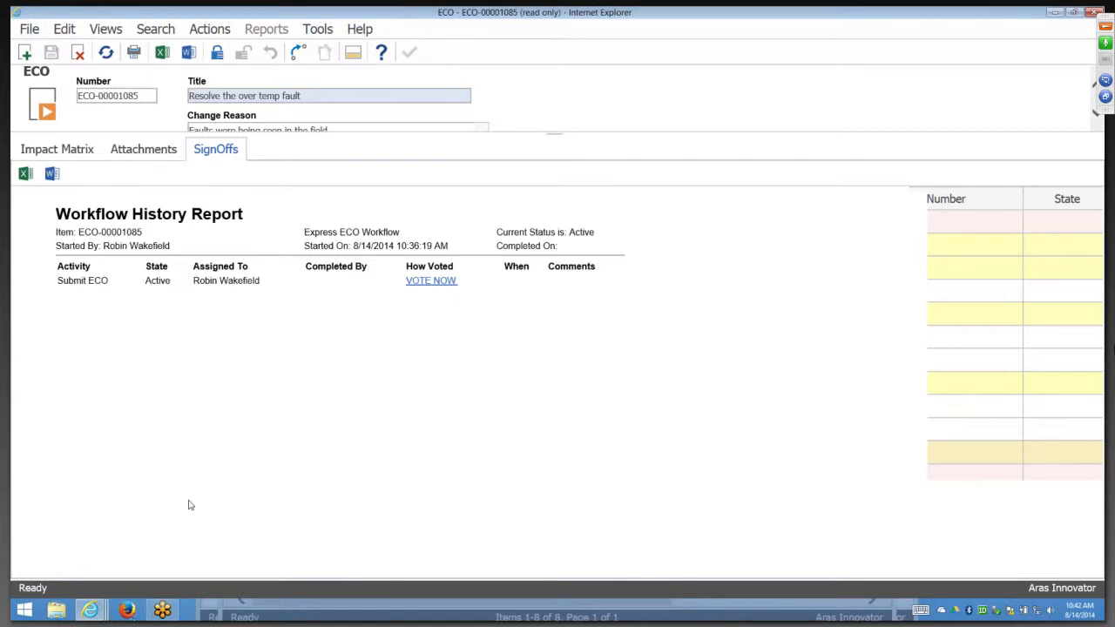
right_click(132, 609)
click(133, 609)
right_click(133, 609)
click(700, 15)
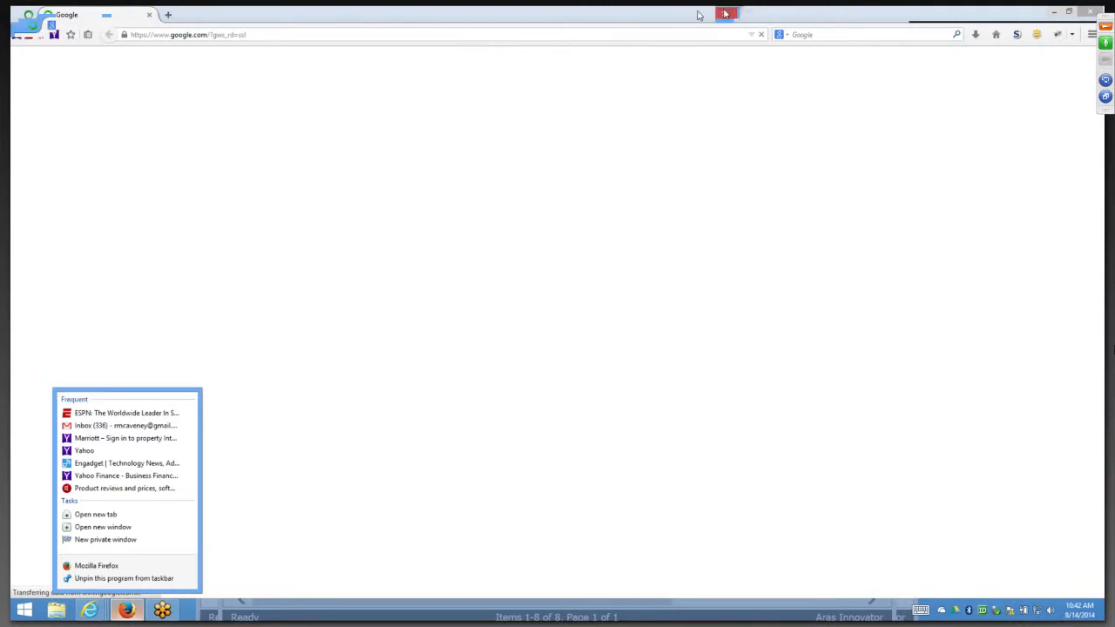
click(90, 610)
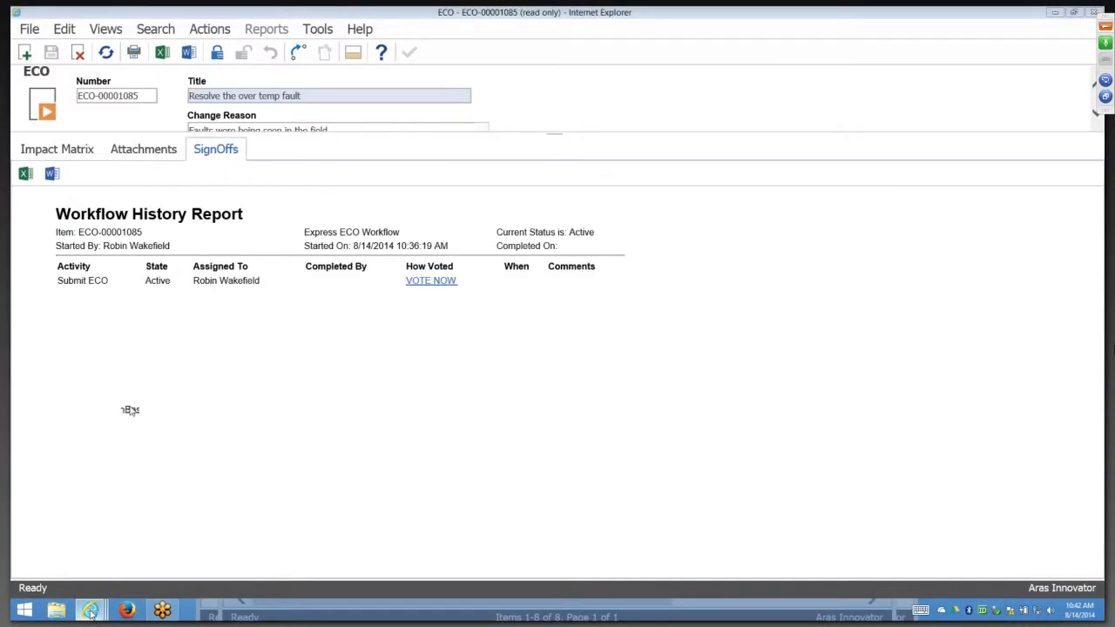
Open the personal in-basket, sort its activities by newest start date and select the Submit ECO activity of ECO-00001085
click(130, 409)
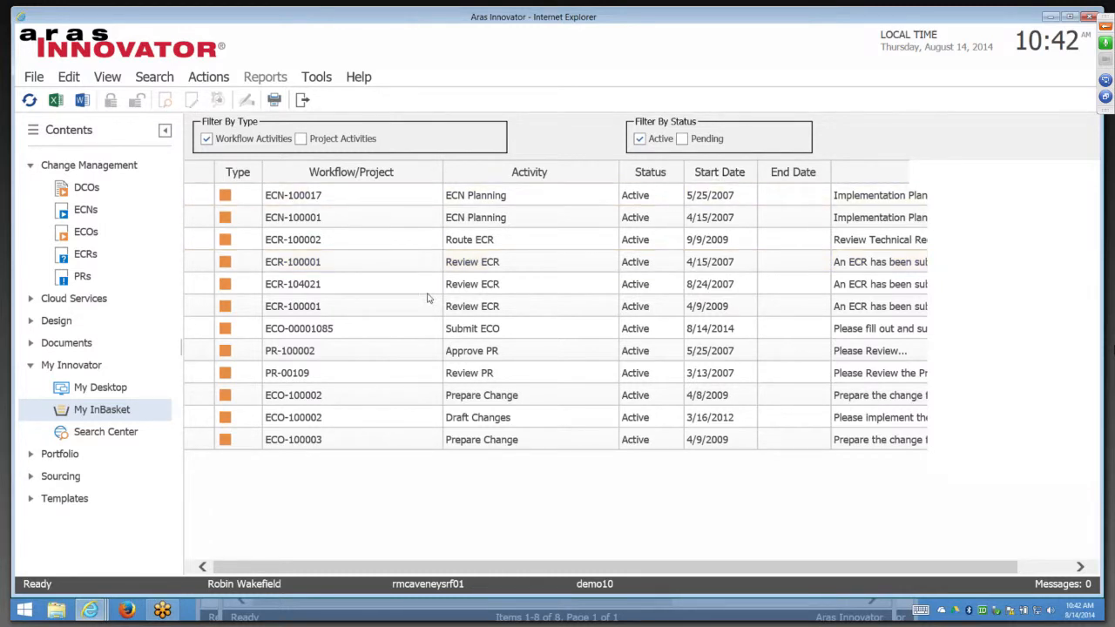
click(743, 177)
click(733, 175)
click(727, 194)
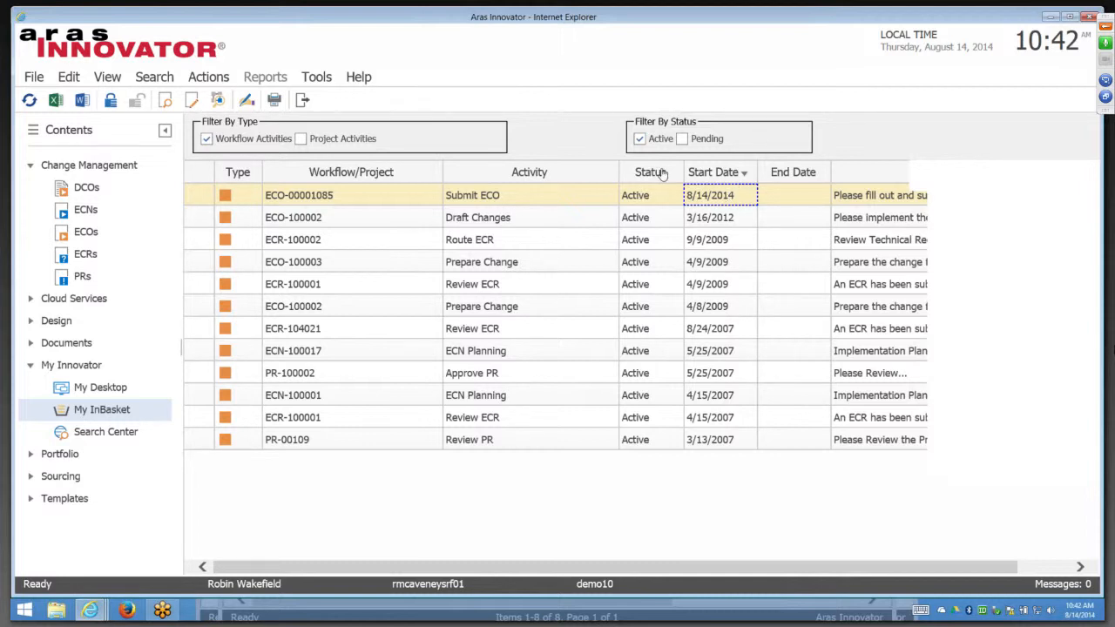
Open the Submit ECO activity for completion, mark both tasks complete and set the vote to Submit to Planning
double_click(573, 199)
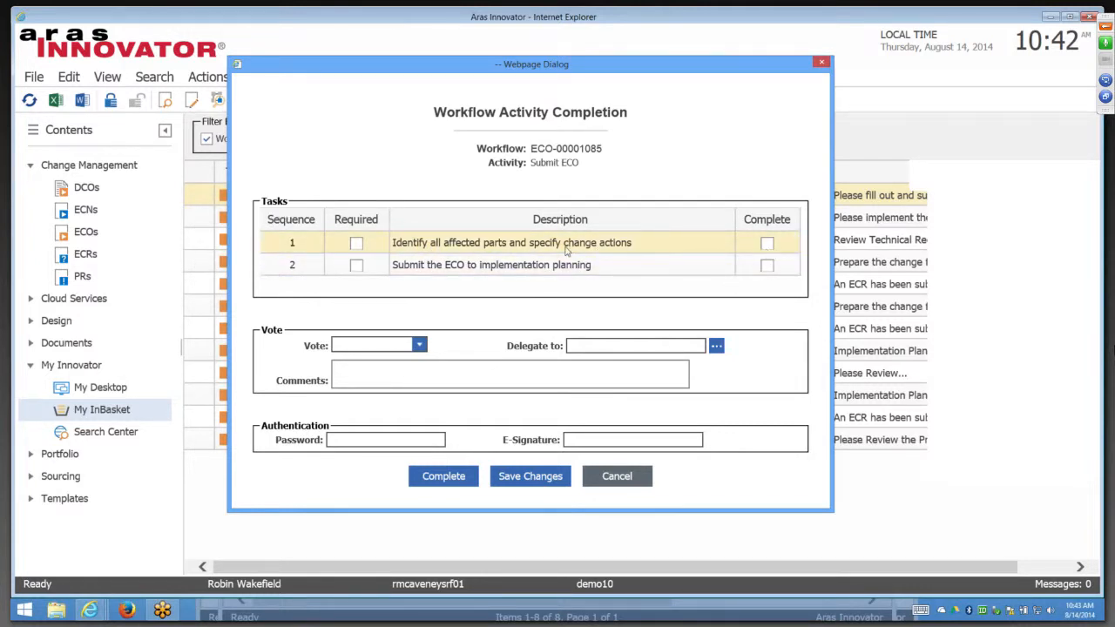
click(766, 247)
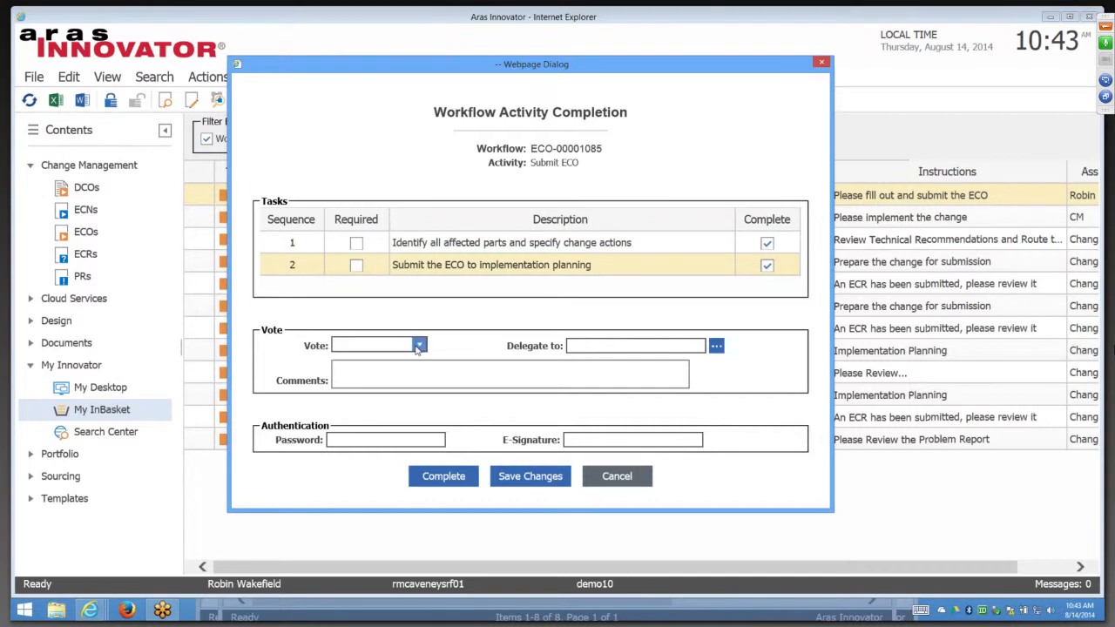
click(417, 348)
click(418, 346)
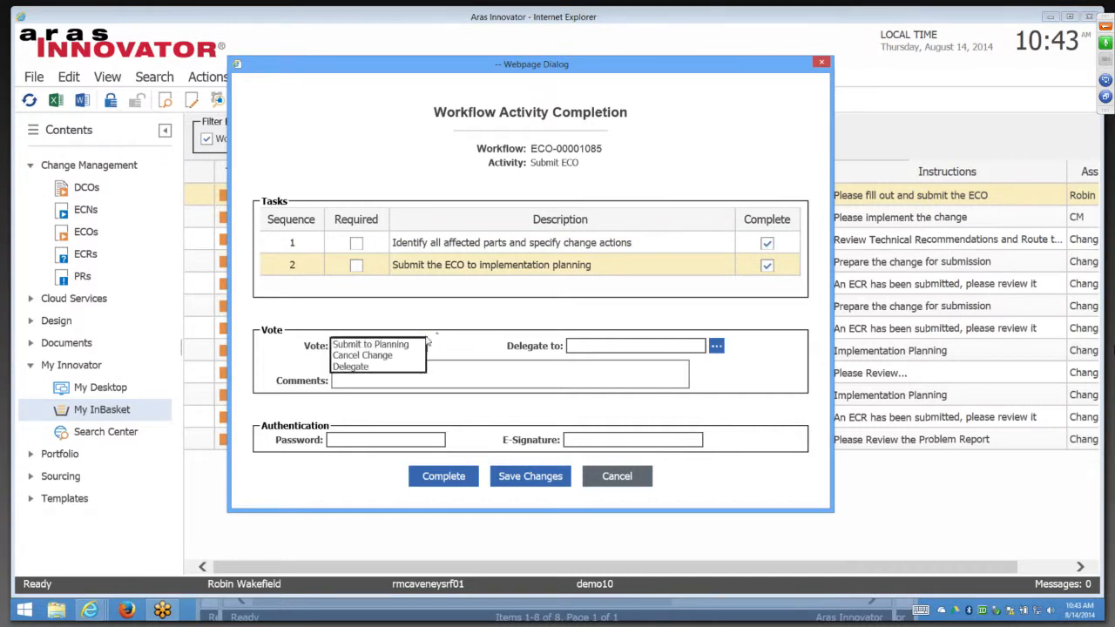
click(390, 364)
click(389, 351)
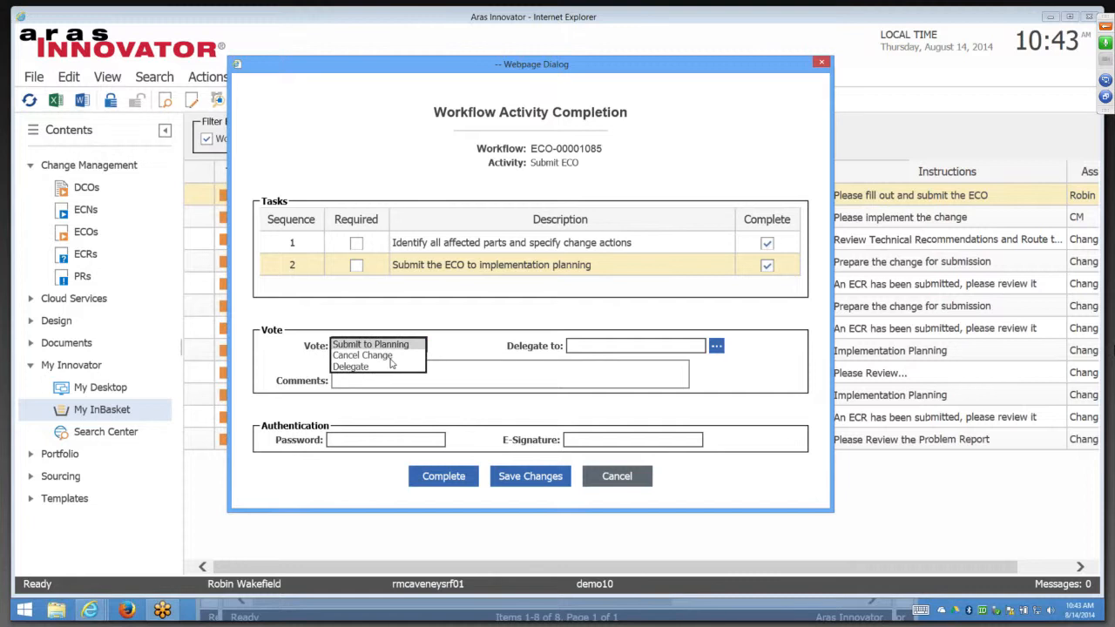
Enter the comment "All affected items have been identified" and complete the Submit ECO activity
click(396, 369)
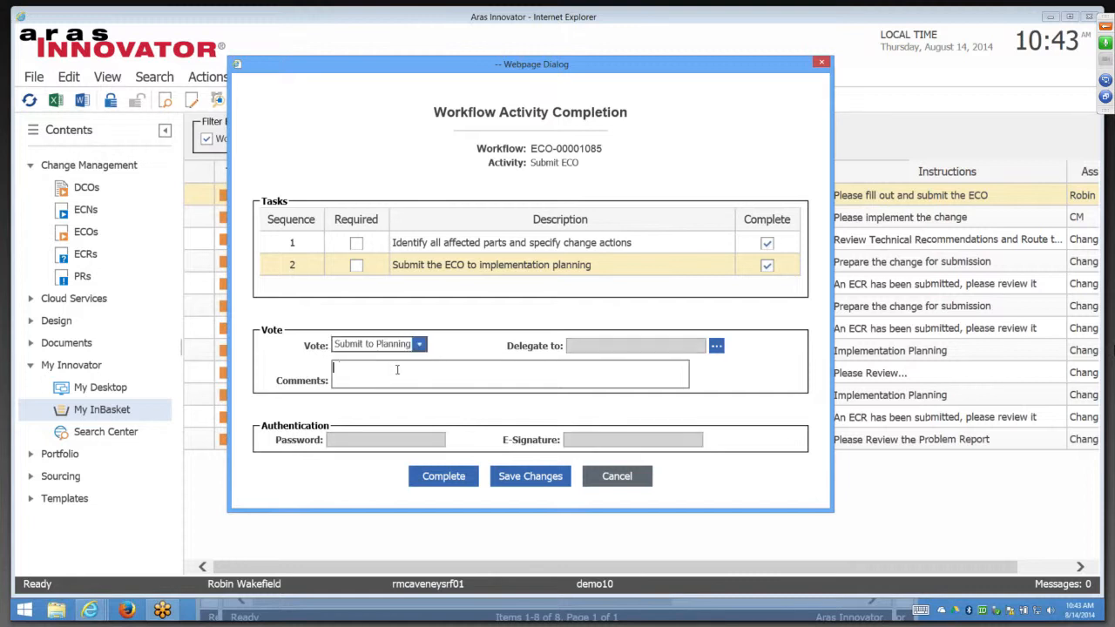
text(All affe3cted ite)
key(Left)
key(Left)
key(Left)
key(Left)
key(Left)
key(Left)
key(Left)
key(Left)
key(BackSpace)
key(End)
text(ms have been identified)
key(BackSpace)
text(d)
click(450, 479)
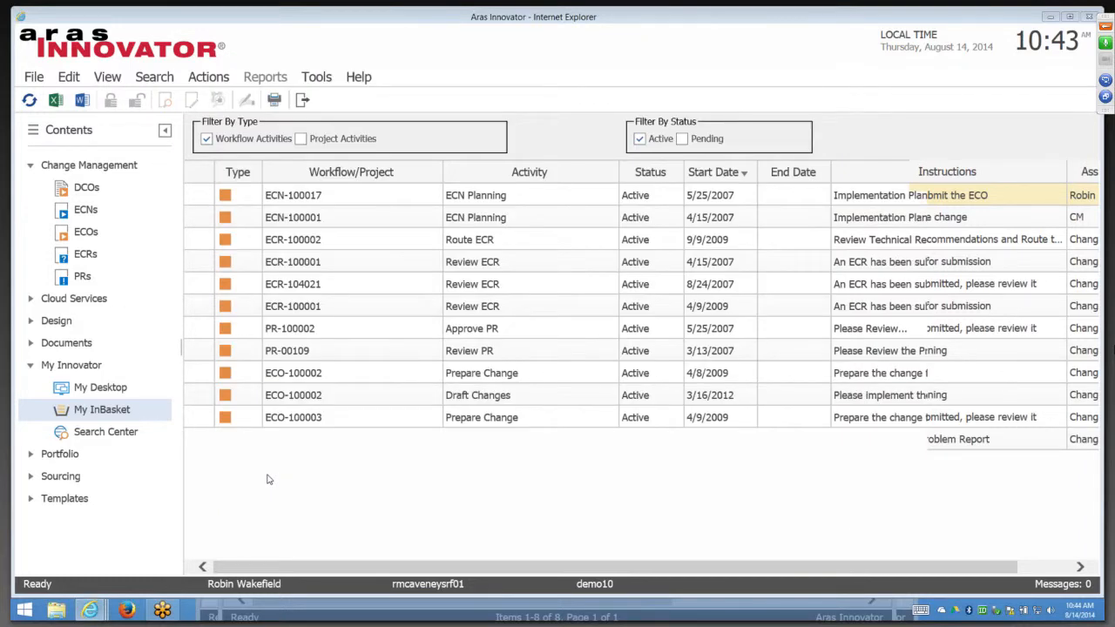
Search the ECOs and open ECO-00001085 to examine its current state
click(109, 235)
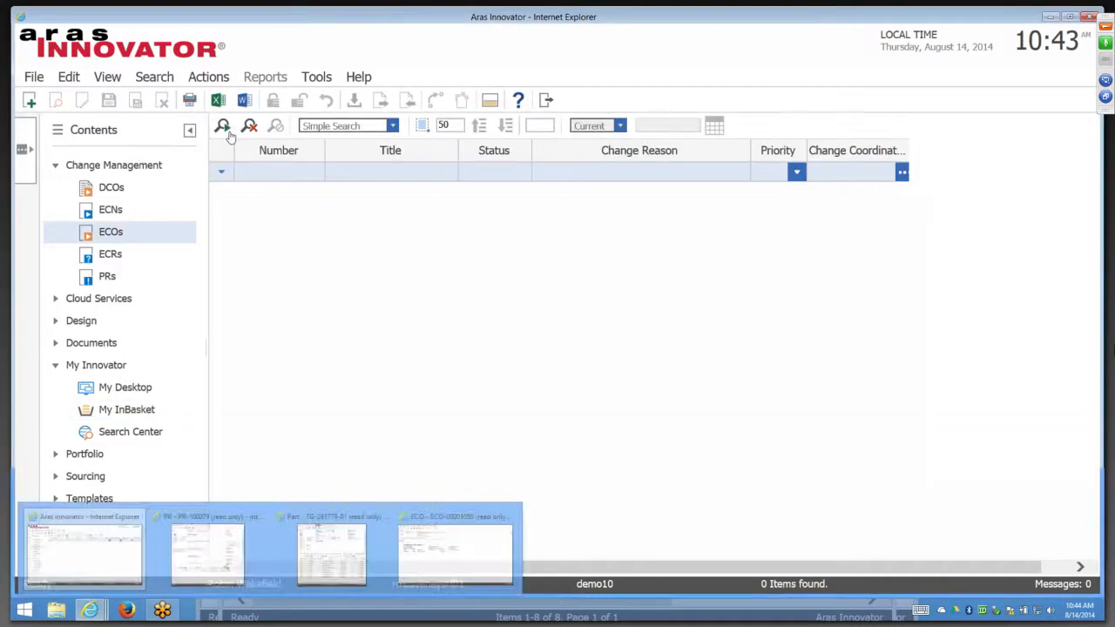
click(229, 133)
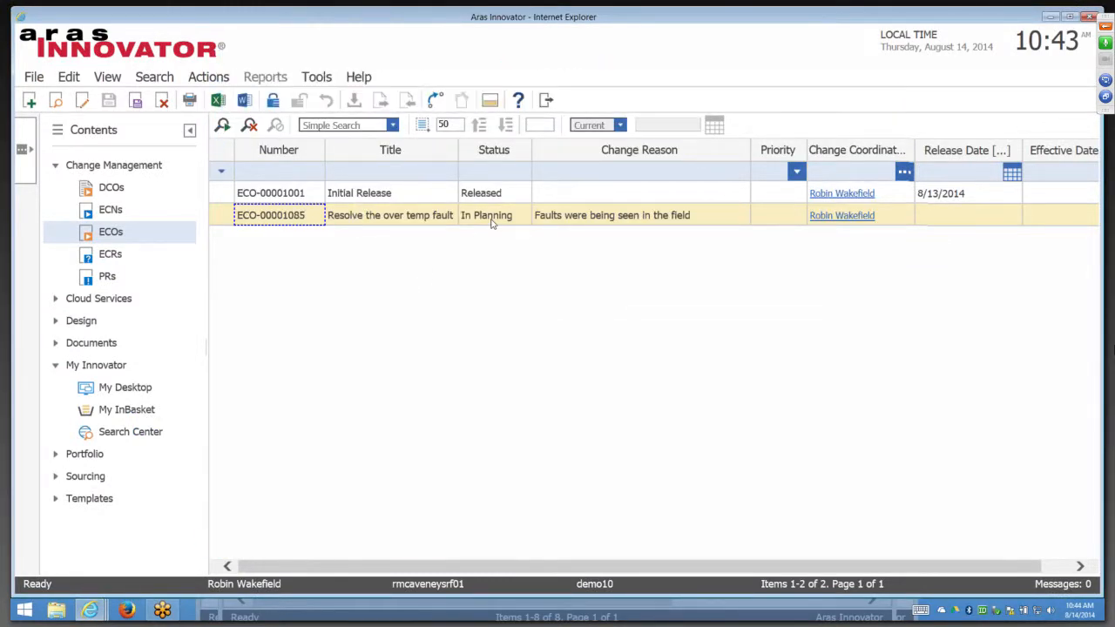
double_click(492, 224)
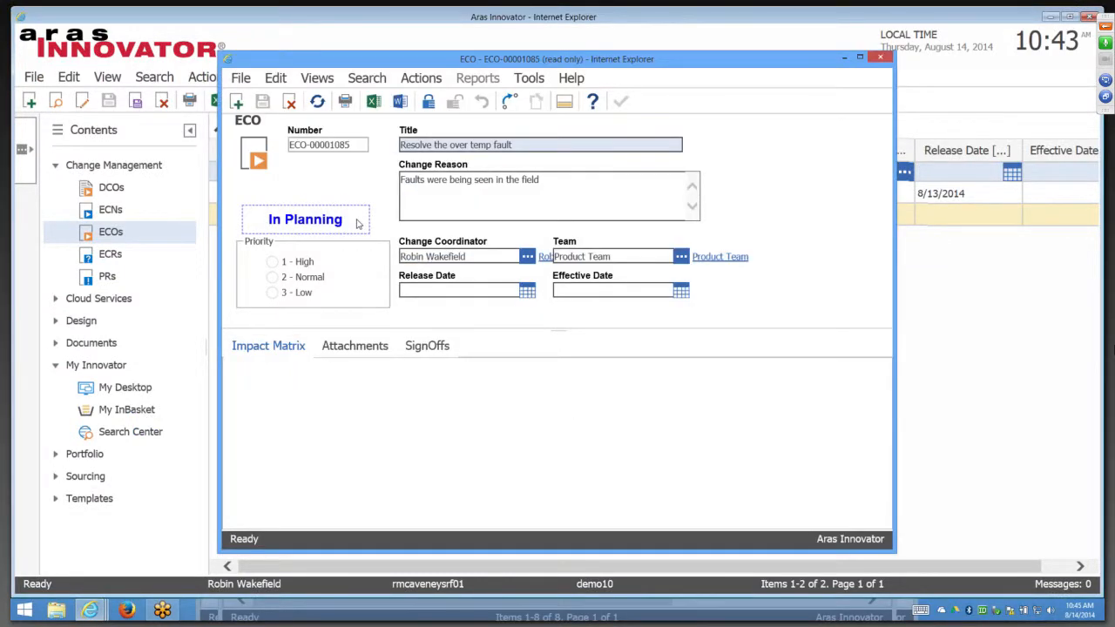
drag(358, 224, 323, 127)
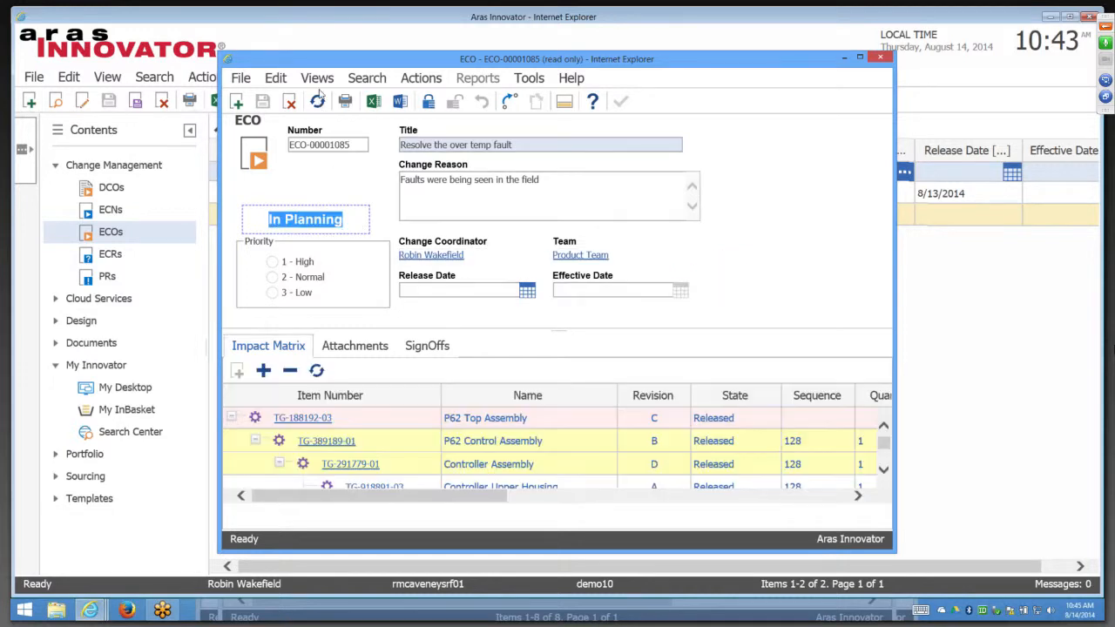
Open the ECO's workflow process and examine its sign-off history, including the vote and comment for Submit ECO
click(318, 81)
click(352, 214)
click(317, 81)
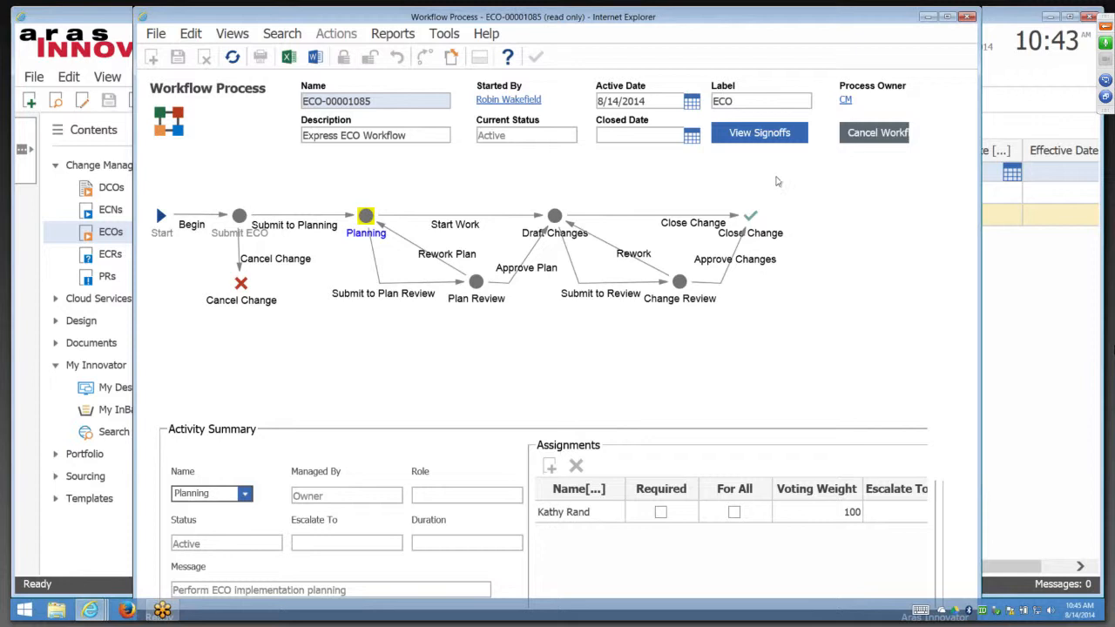
click(754, 135)
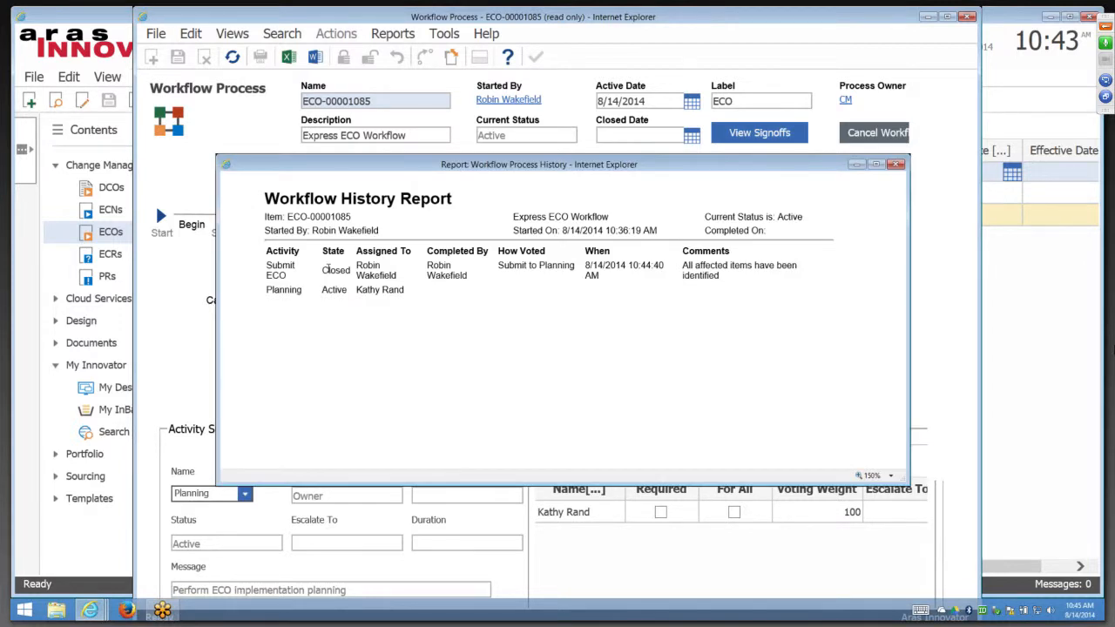
triple_click(562, 270)
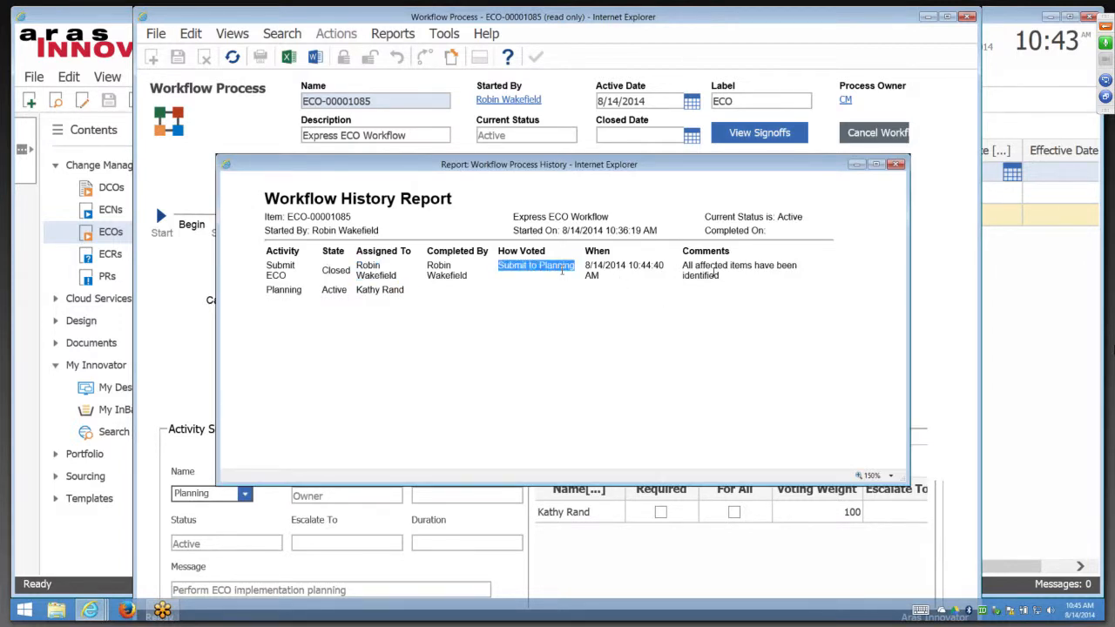
click(683, 269)
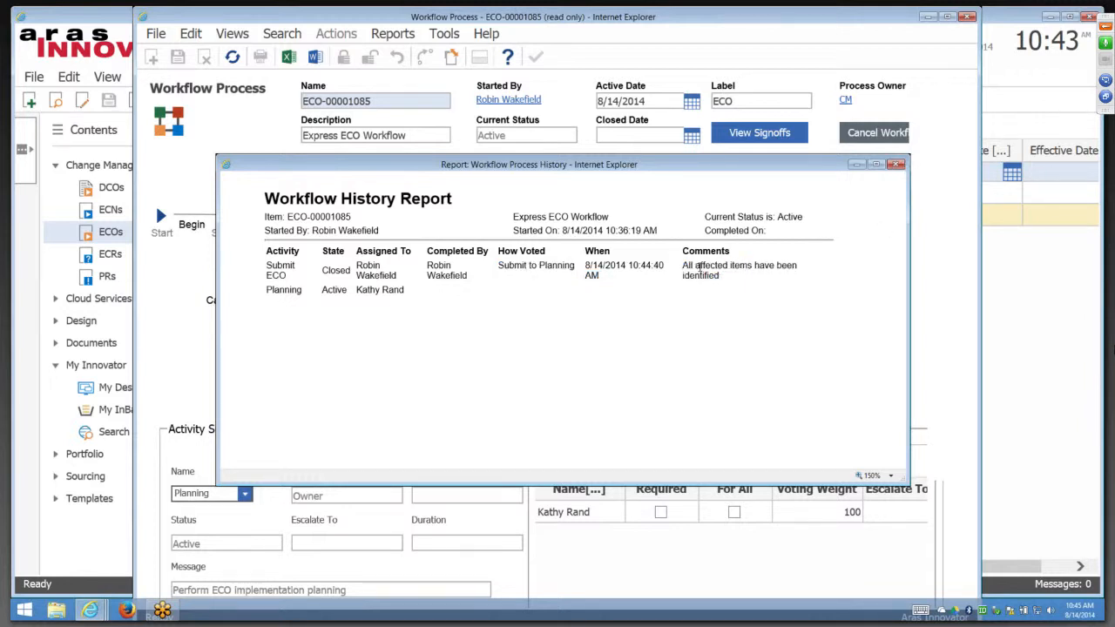
triple_click(699, 269)
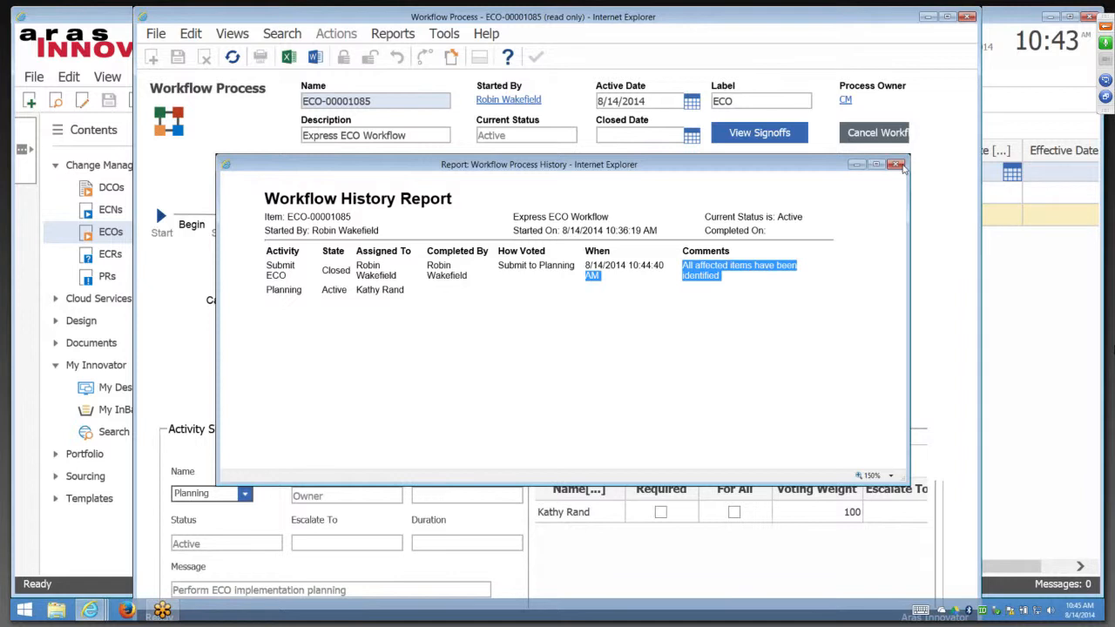
click(896, 165)
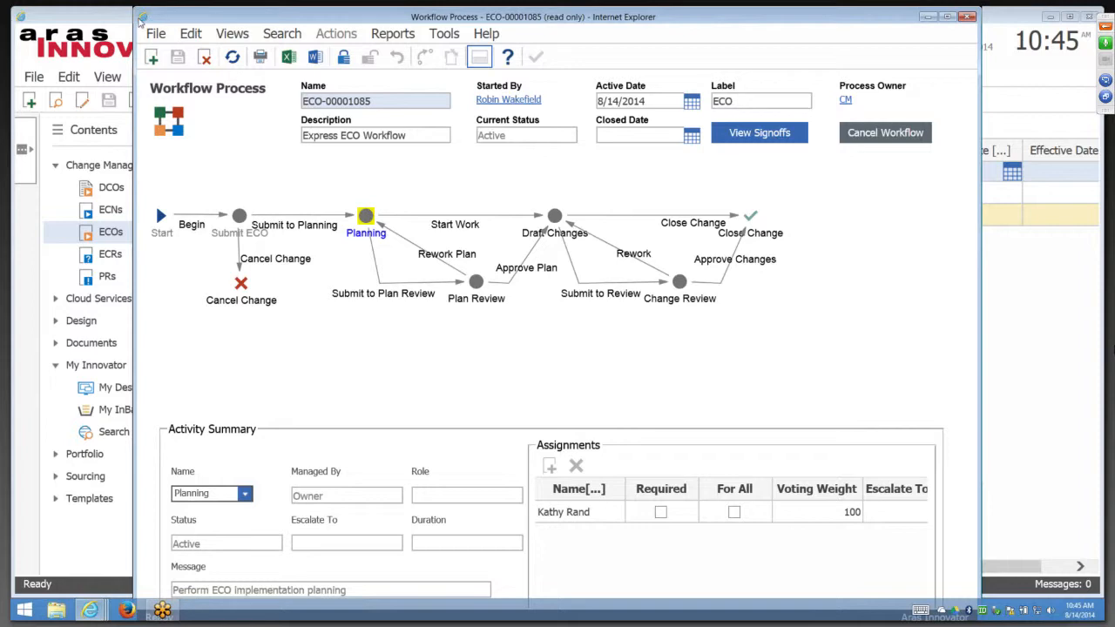
Close the workflow process window and maximize the ECO's window
double_click(141, 20)
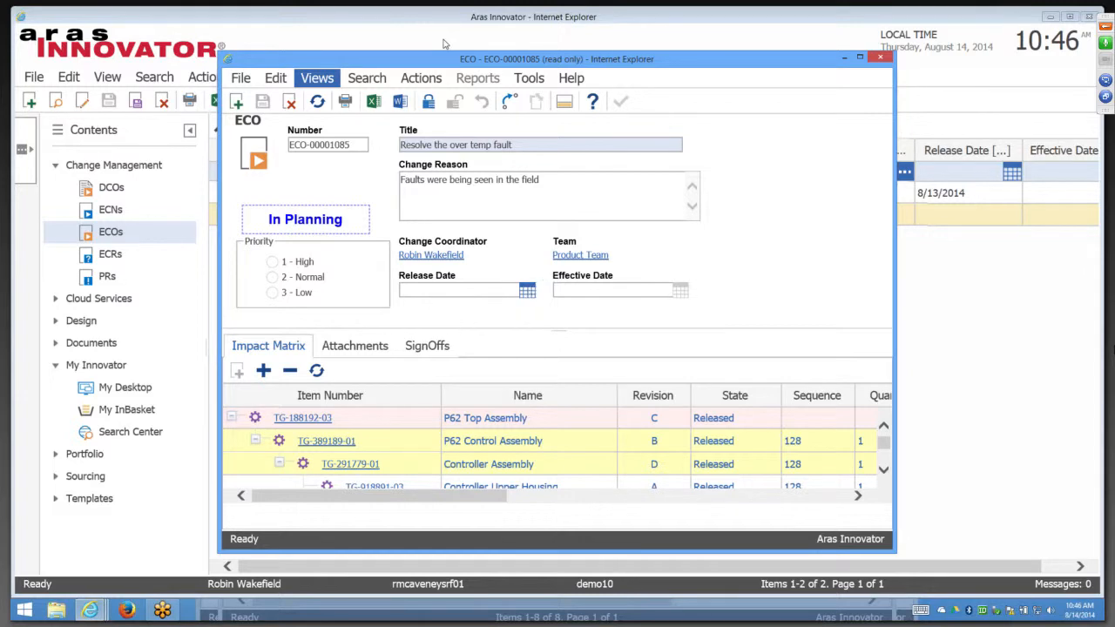
double_click(448, 58)
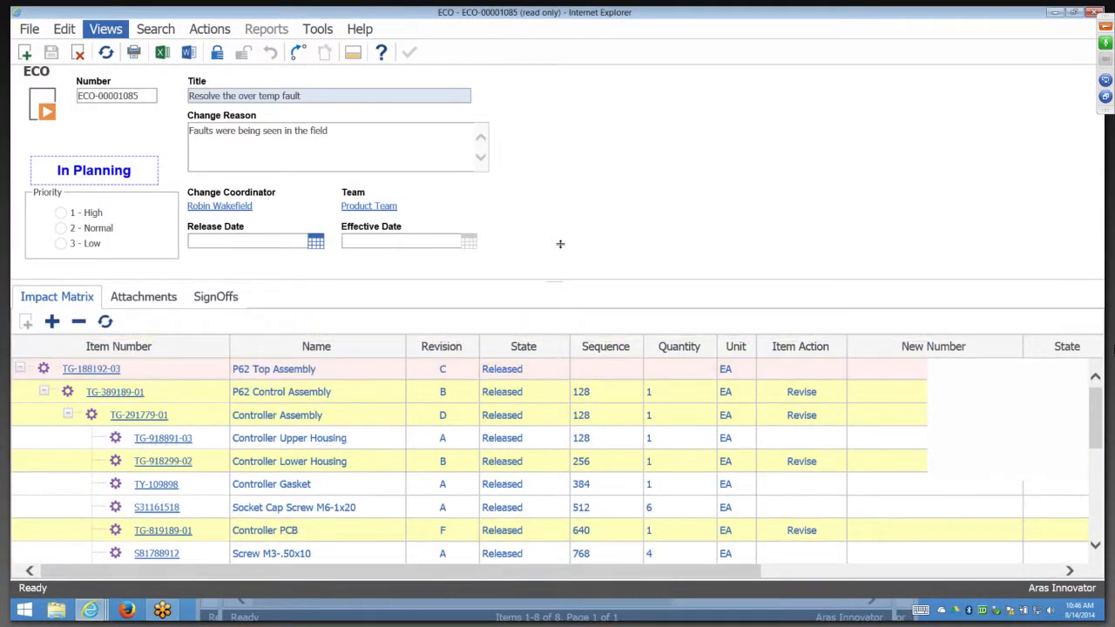